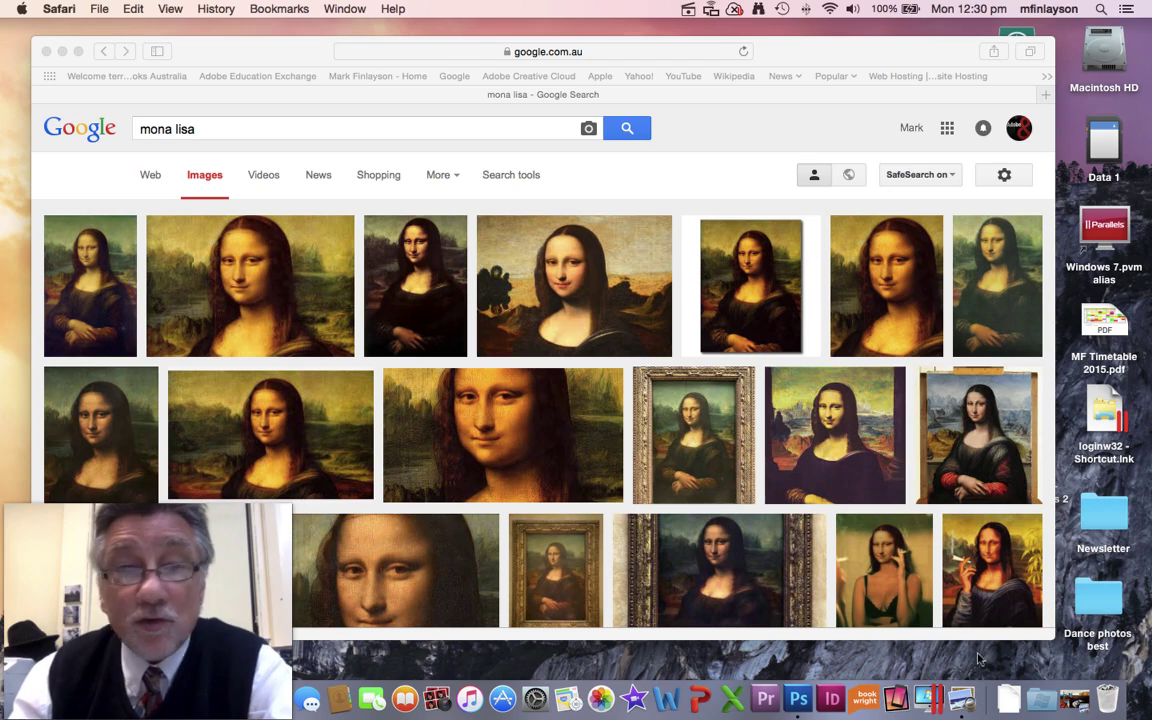
# - View the Dalí wallpaper painting for reference, then put it away to reveal the search results
pyautogui.click(1008, 698)
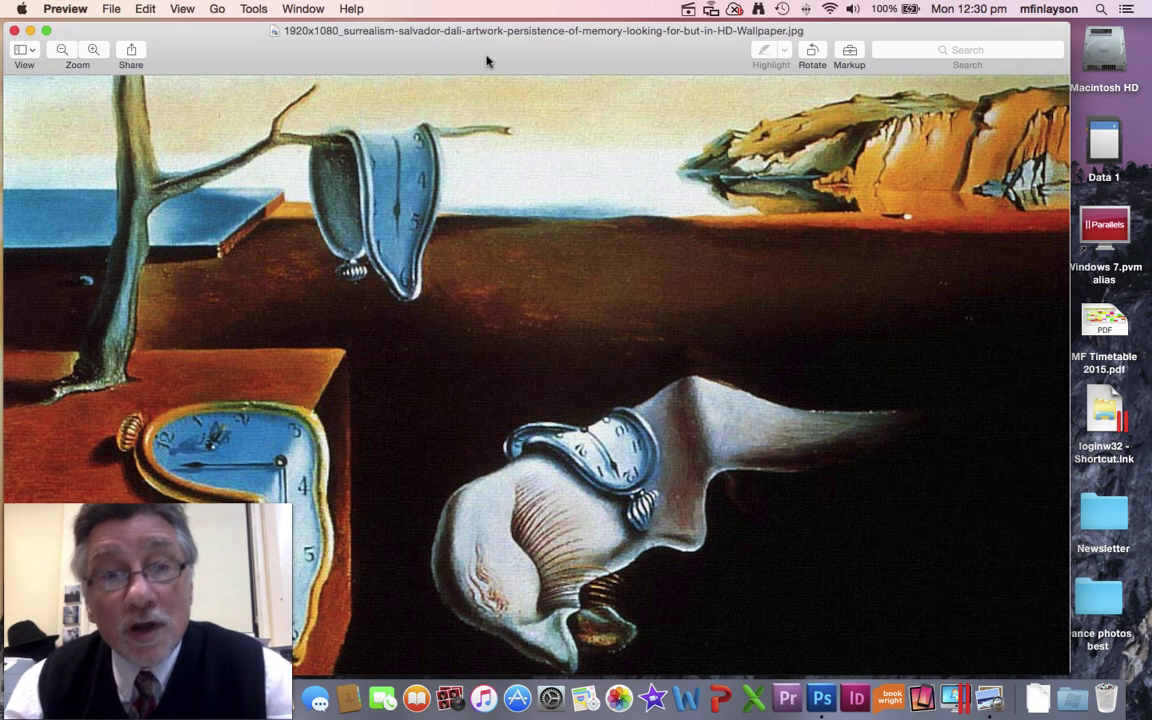
pyautogui.moveTo(487, 62); pyautogui.dragTo(513, 62)
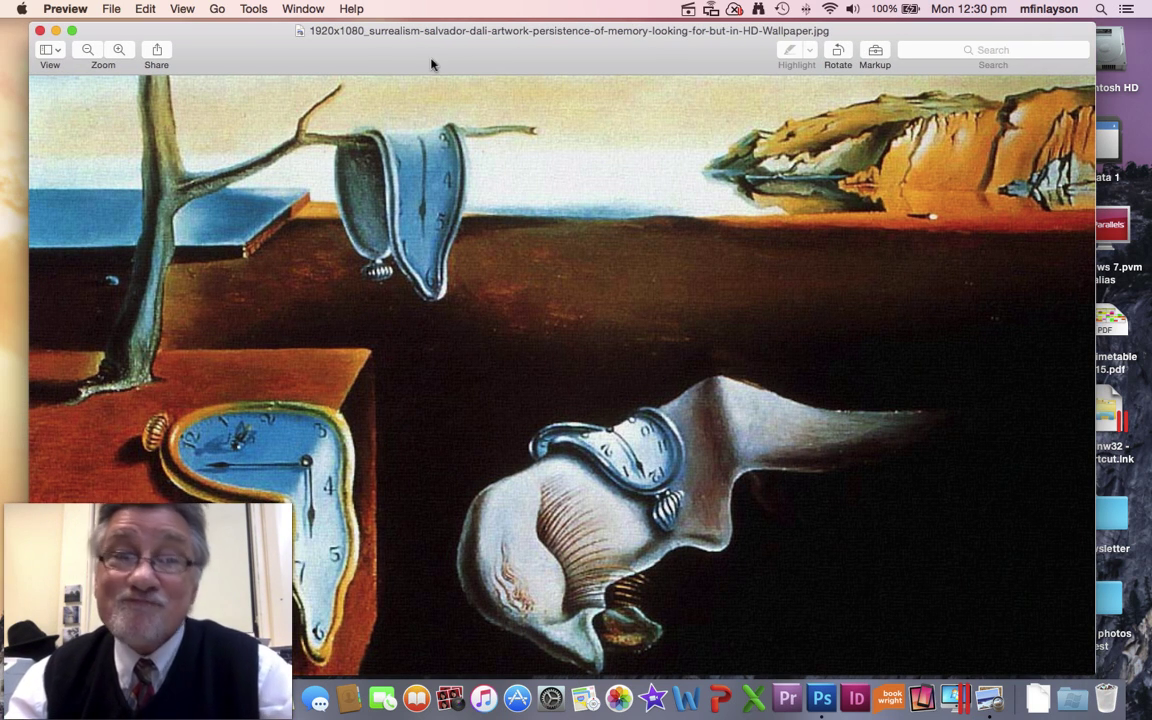
pyautogui.click(56, 31)
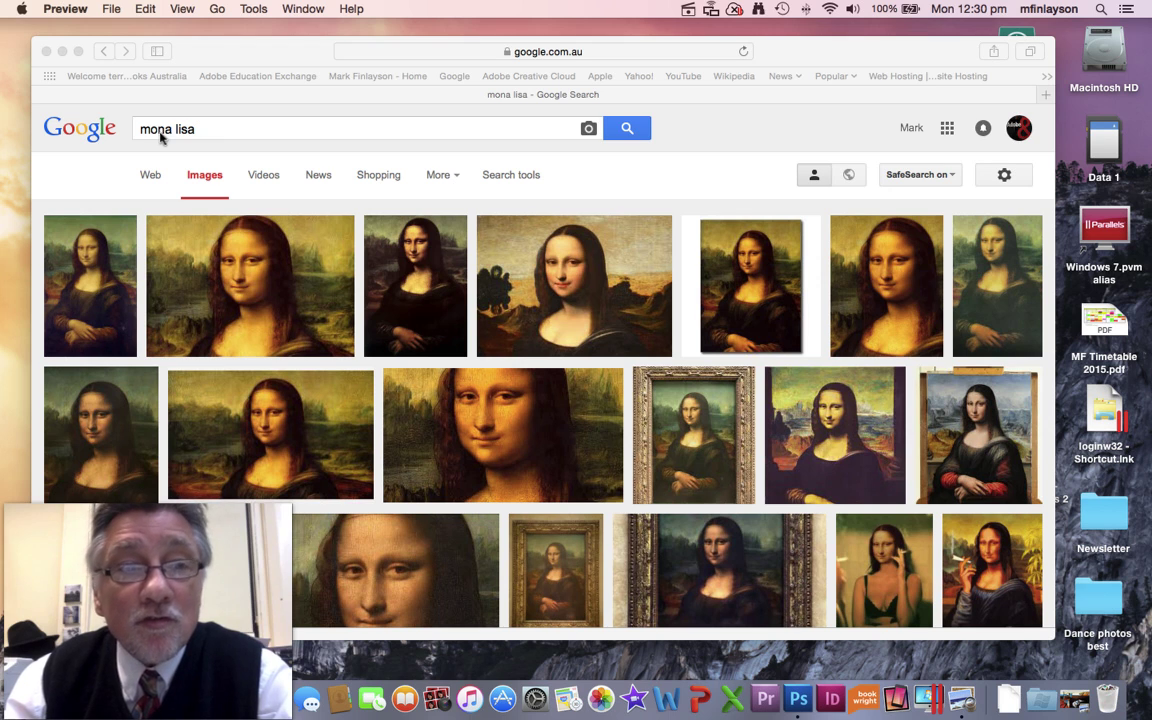
# - Filter the mona lisa image results to Large size and preview the first image
pyautogui.click(110, 265)
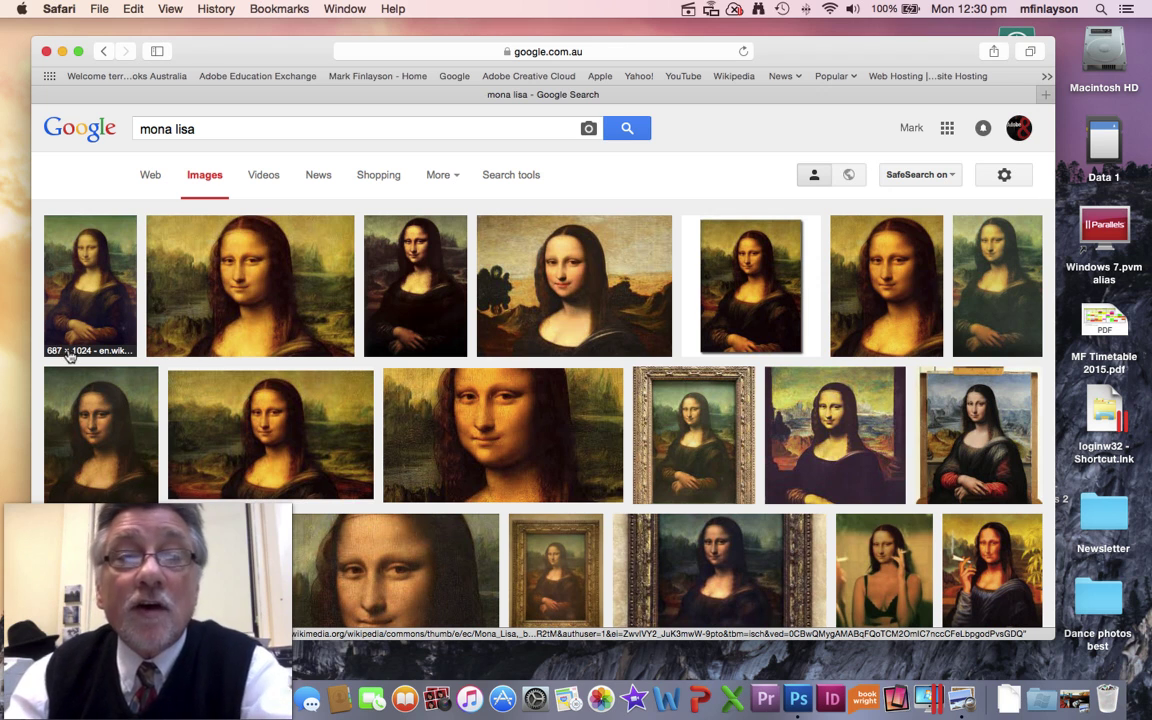
pyautogui.click(511, 176)
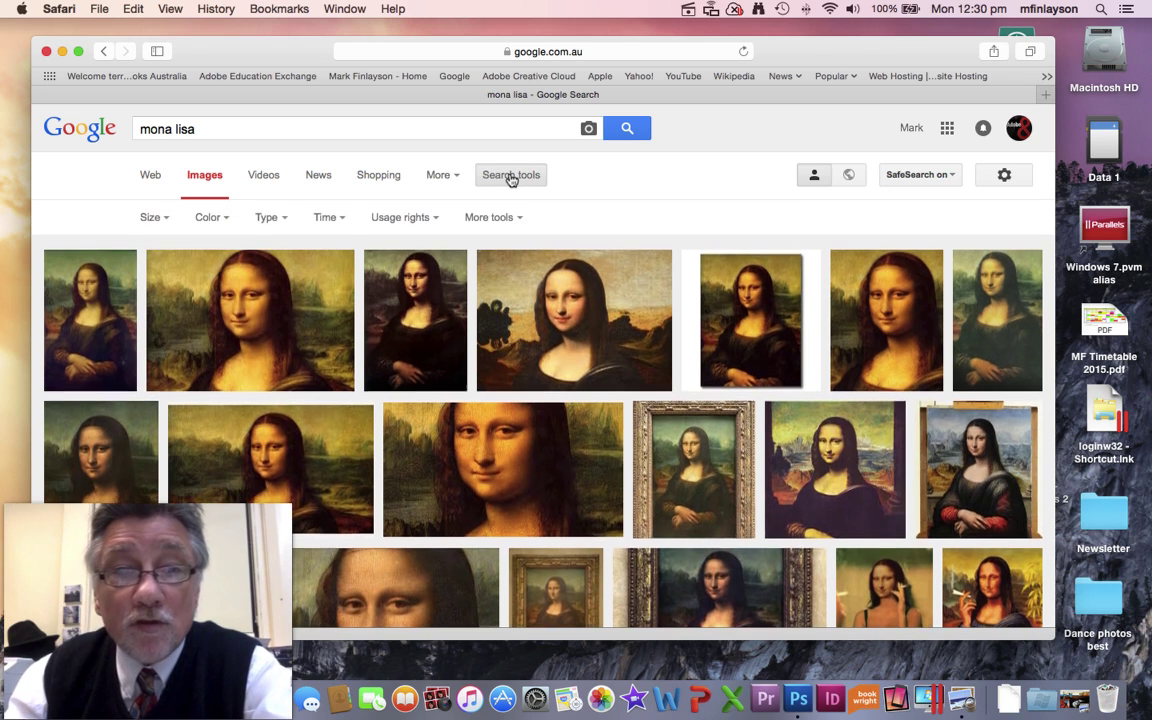
pyautogui.click(155, 217)
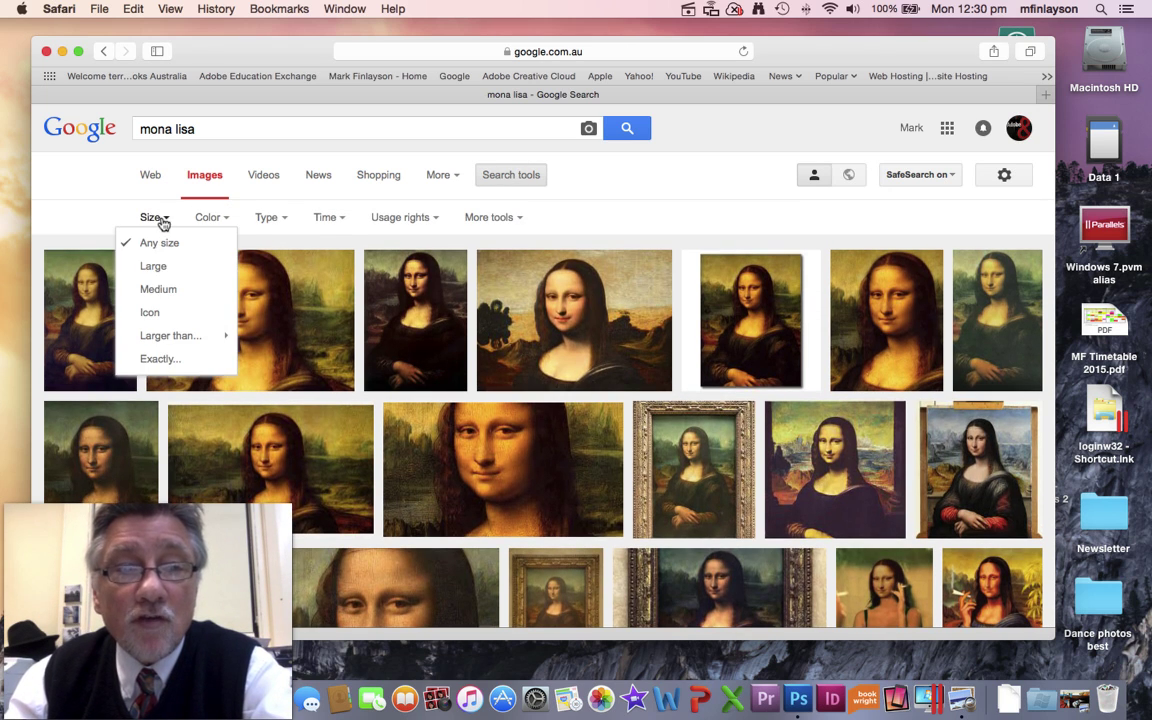
pyautogui.click(153, 268)
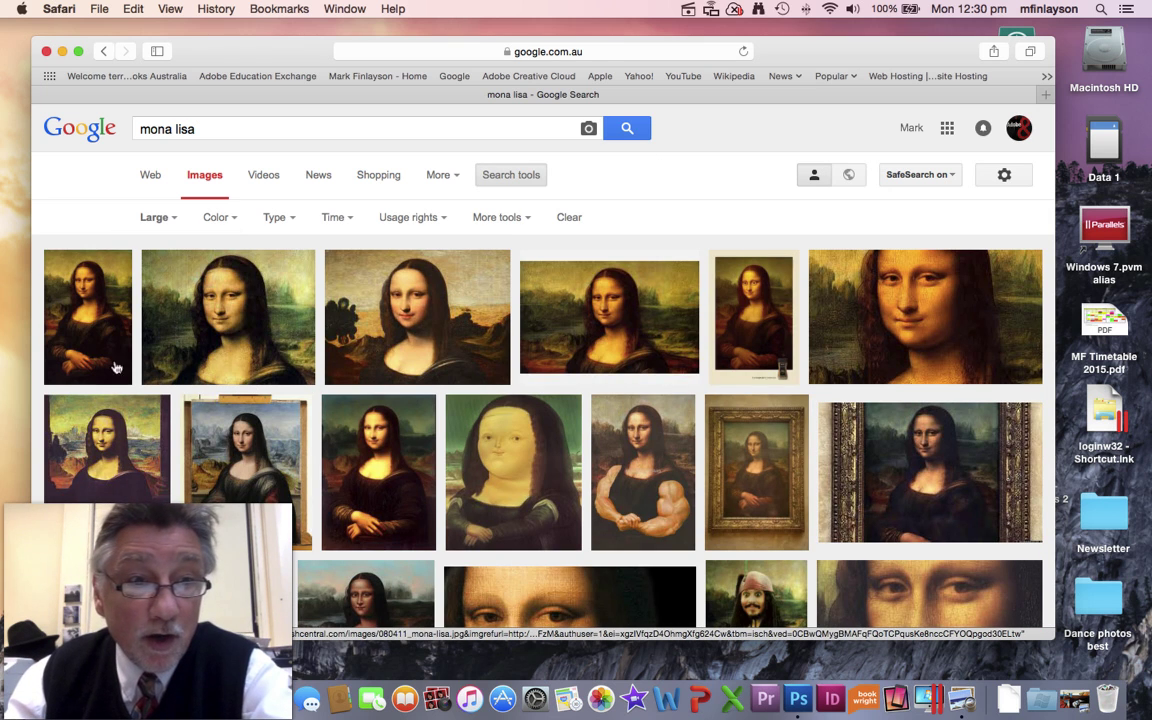
pyautogui.click(88, 300)
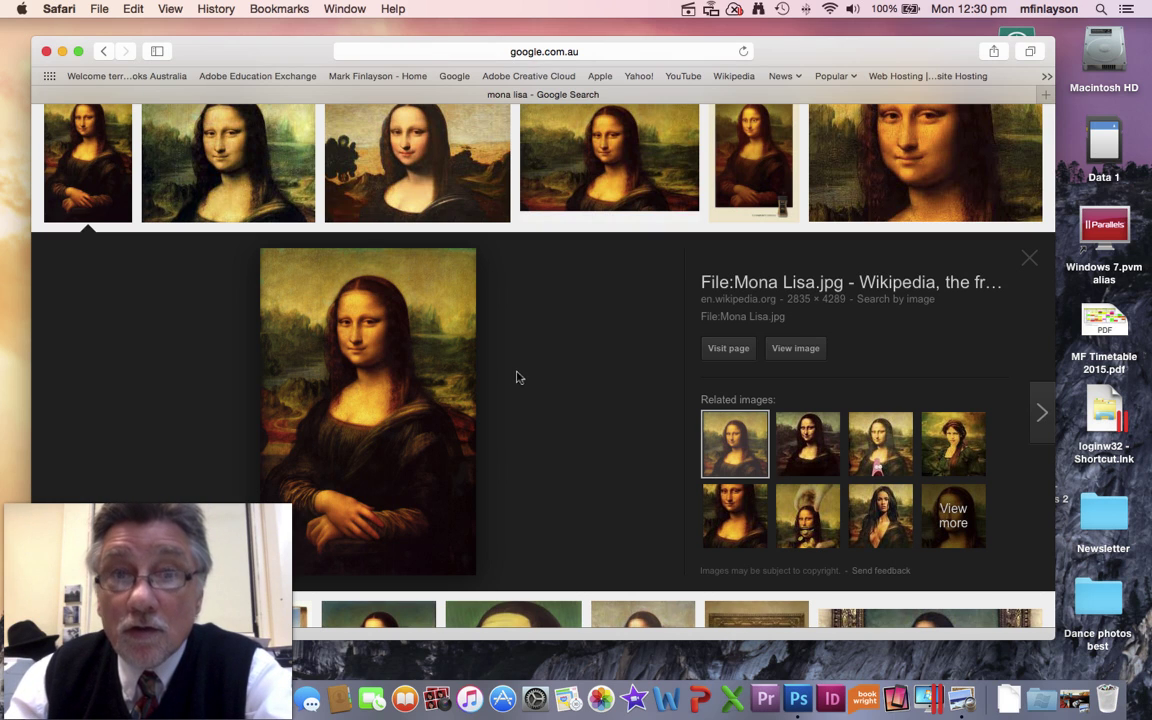
# - Save the full-size 2,835×4,289 Mona Lisa image to the Desktop as Mona_Lisa.jpg and check it there
pyautogui.click(805, 354)
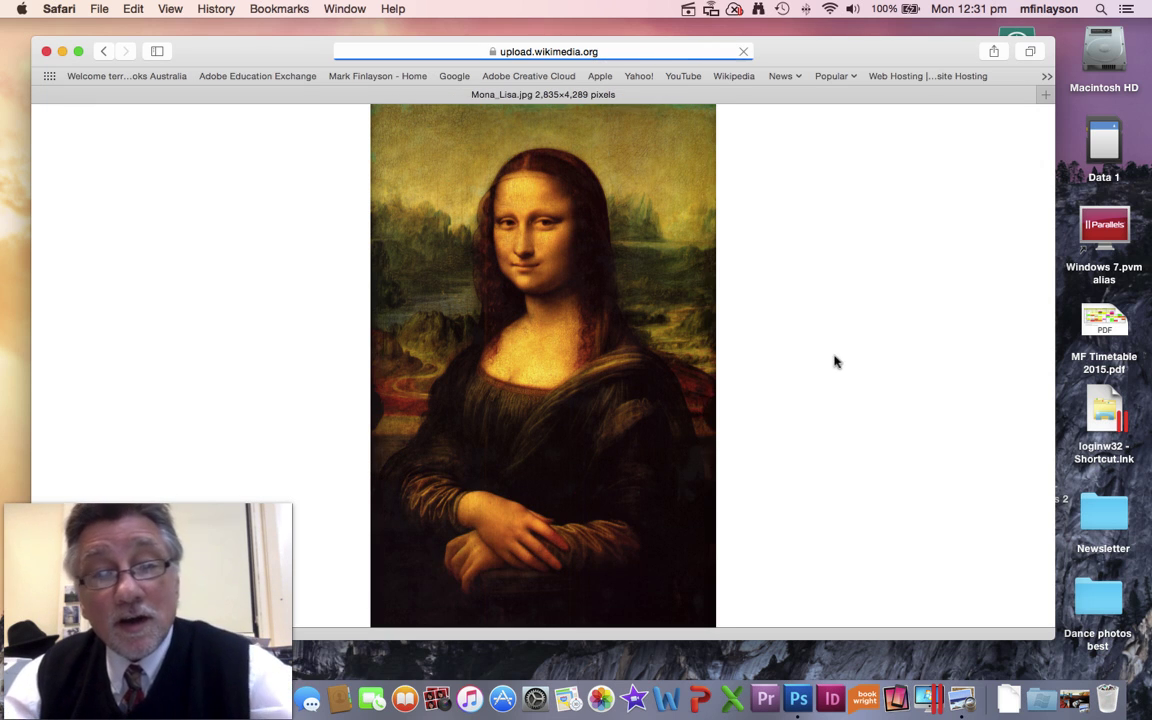
pyautogui.rightClick(610, 435)
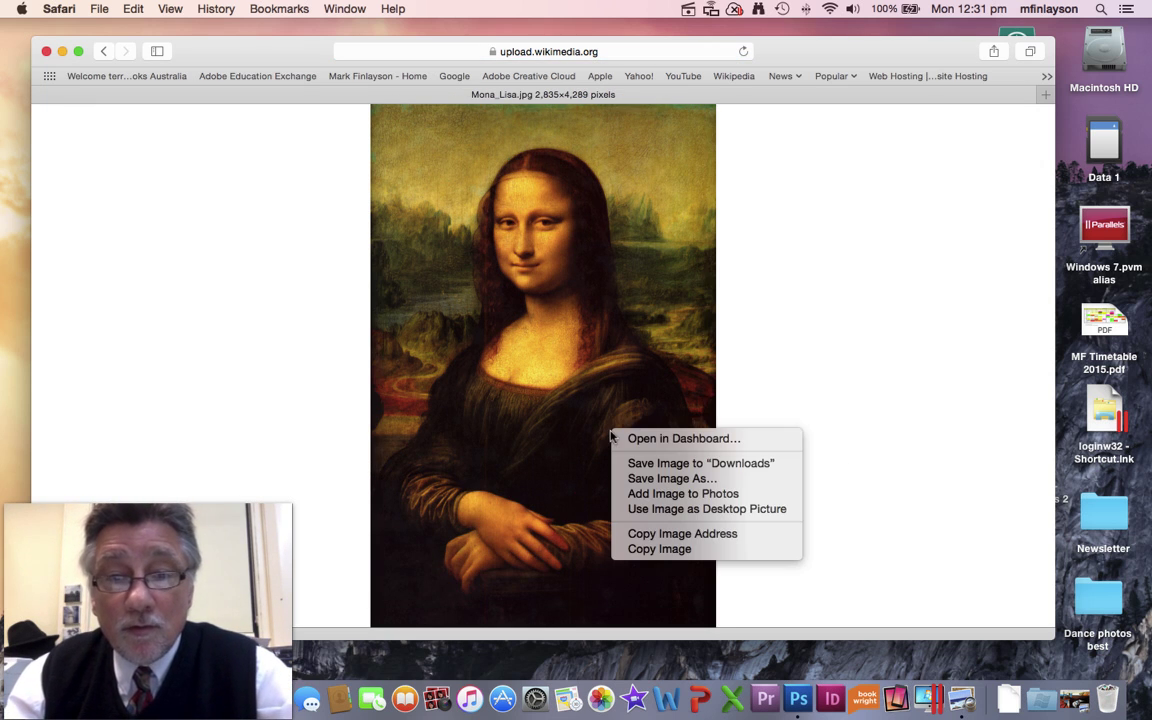
pyautogui.click(683, 481)
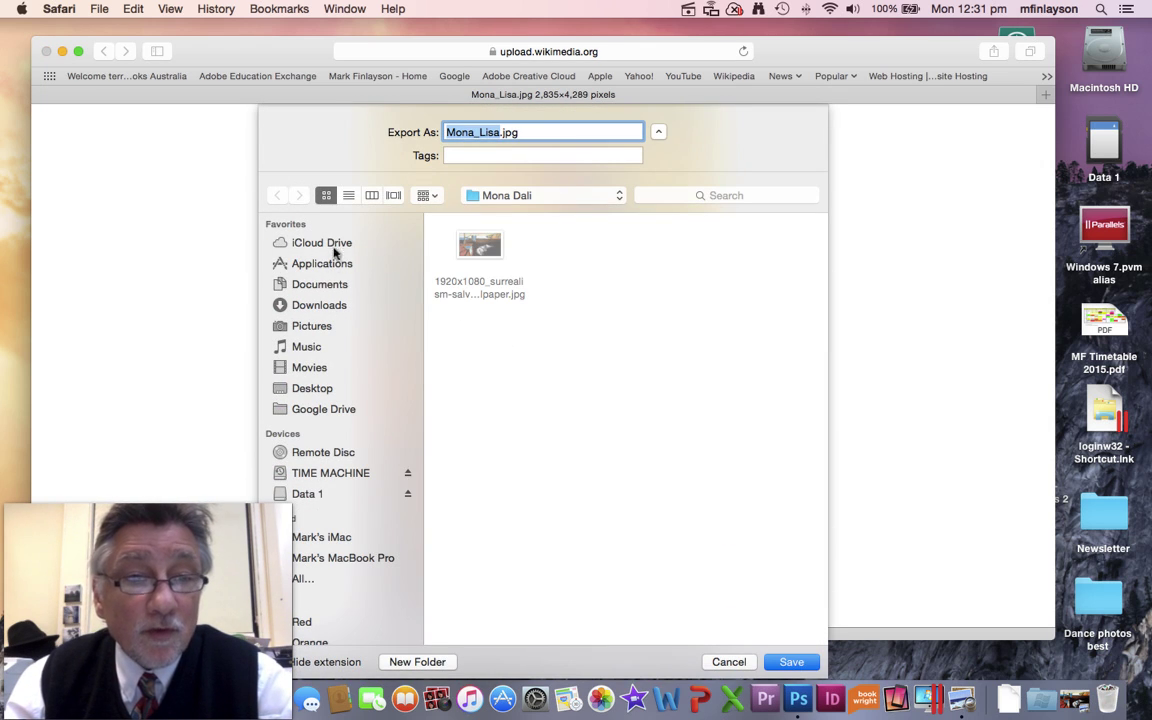
pyautogui.click(307, 390)
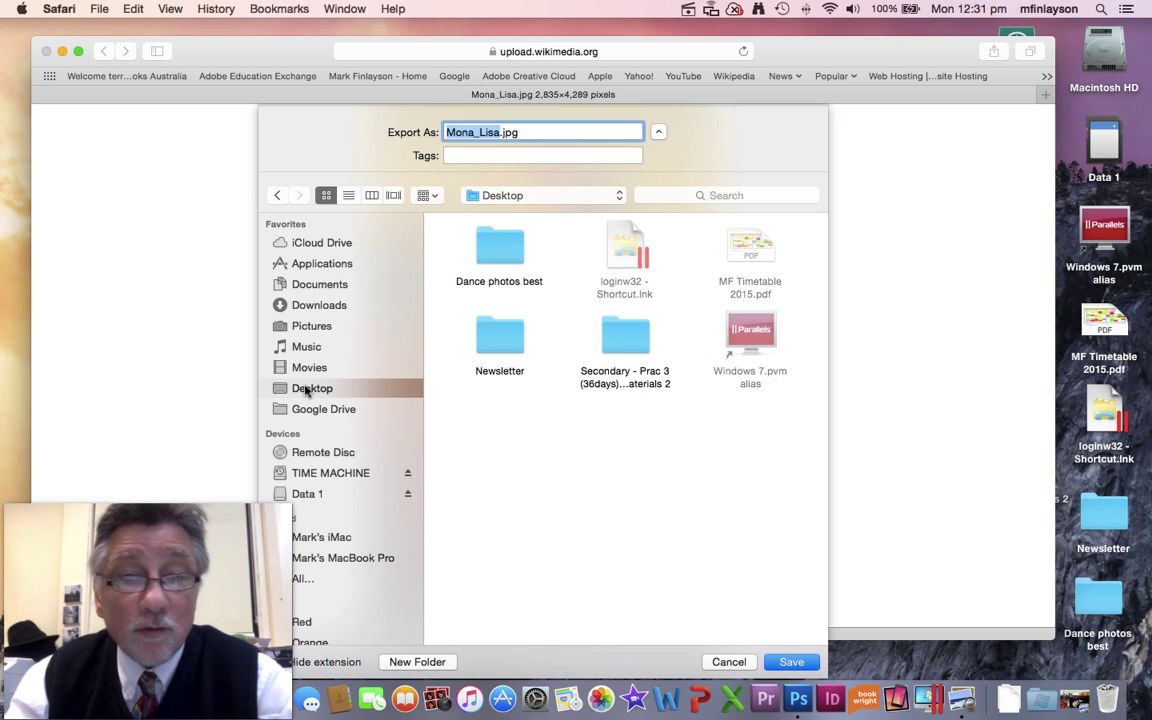
pyautogui.click(791, 662)
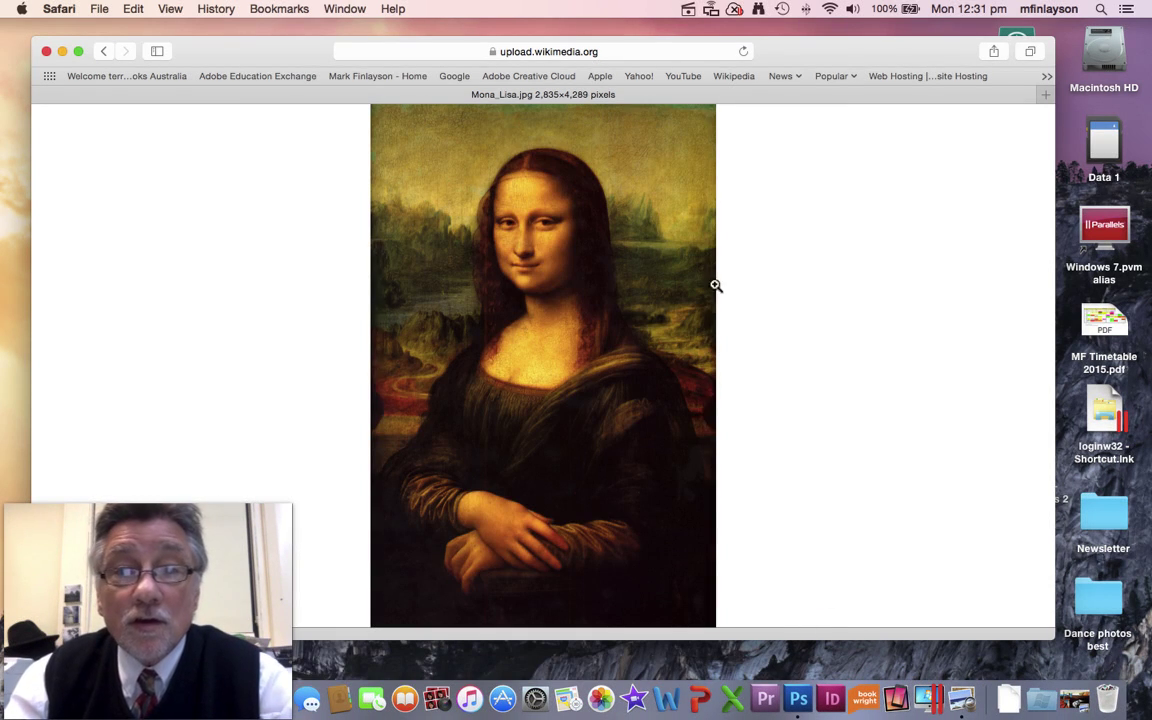
pyautogui.press('F11')
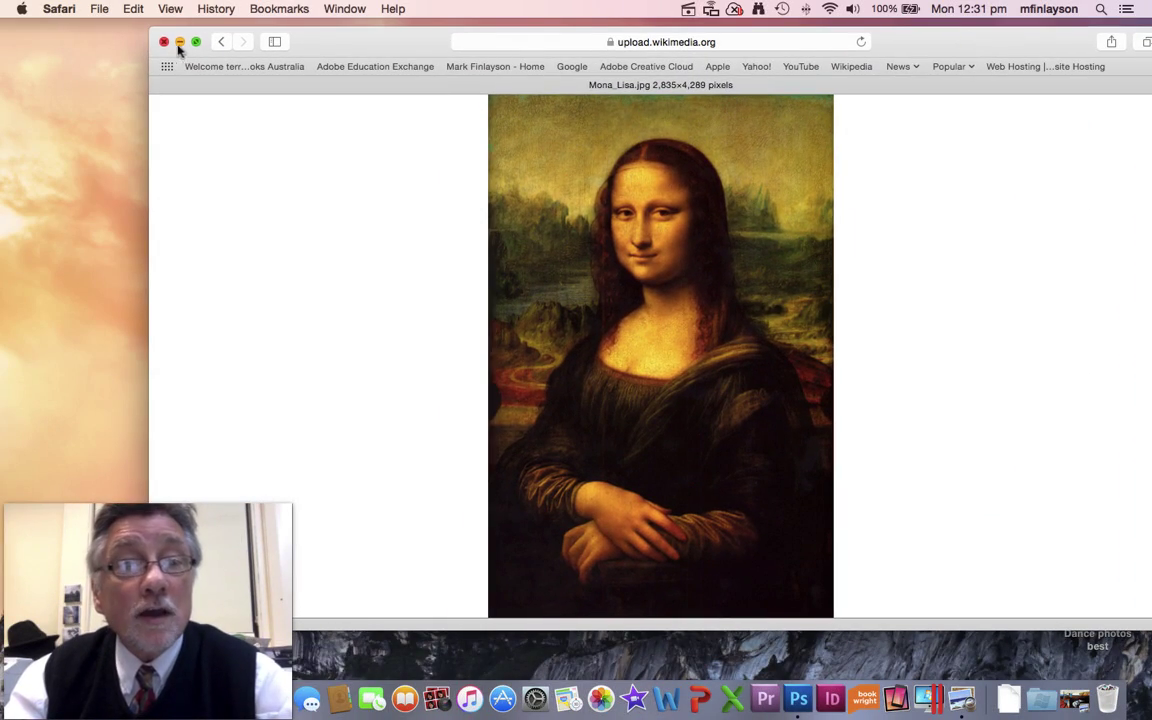
# - Close the browser window and select Mona_Lisa.jpg on the desktop
pyautogui.click(164, 43)
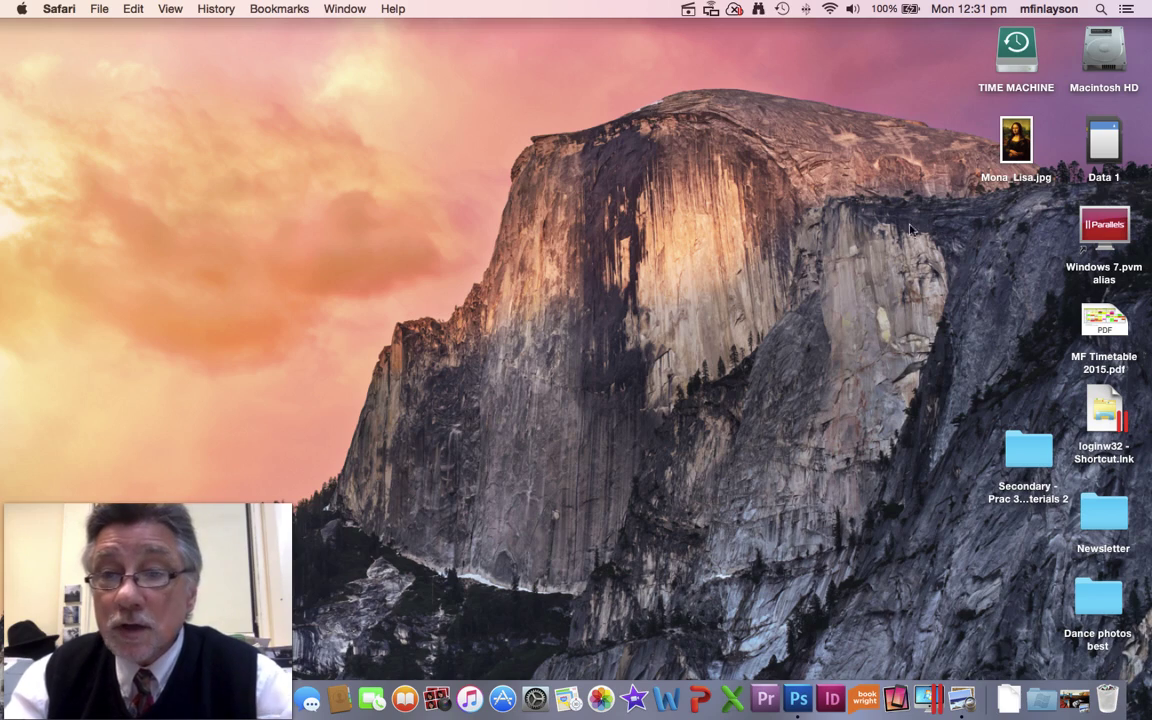
pyautogui.click(1022, 145)
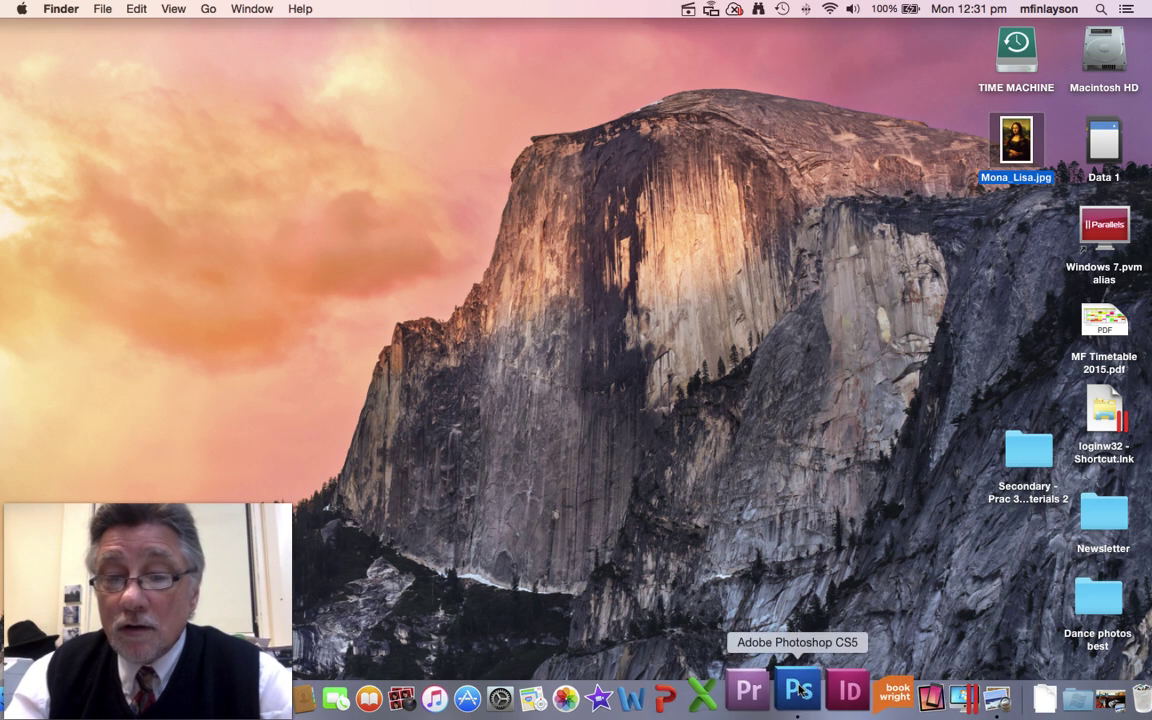
pyautogui.rightClick(1015, 151)
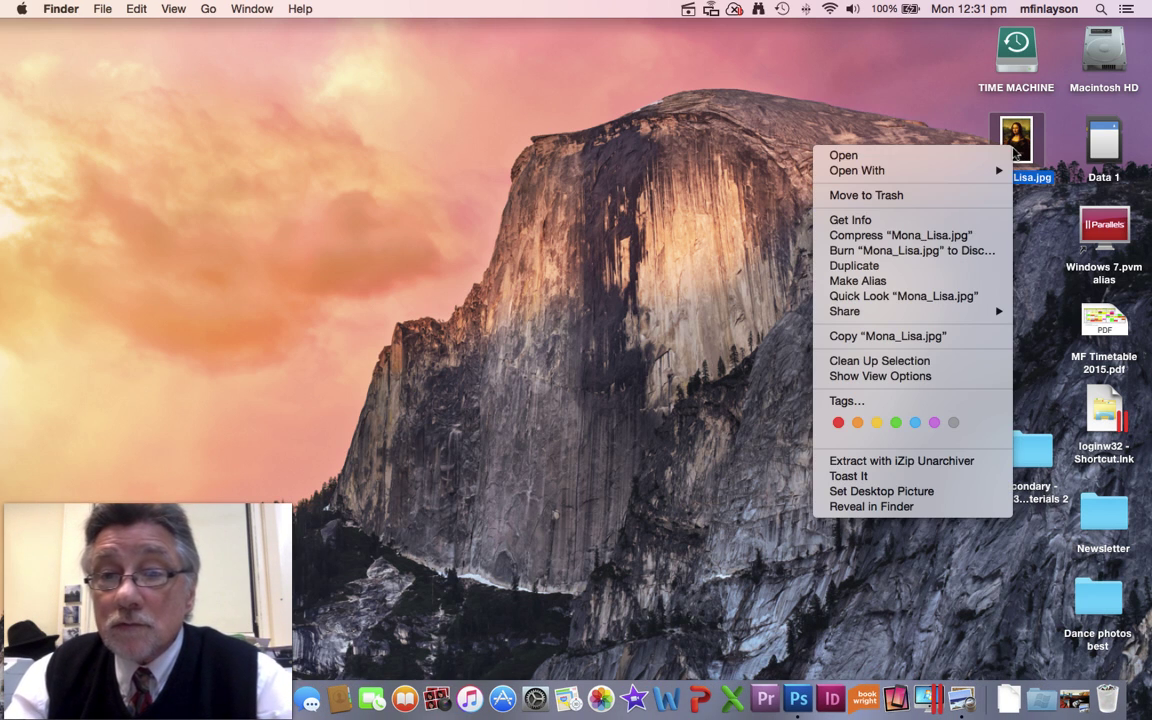
pyautogui.moveTo(935, 172)
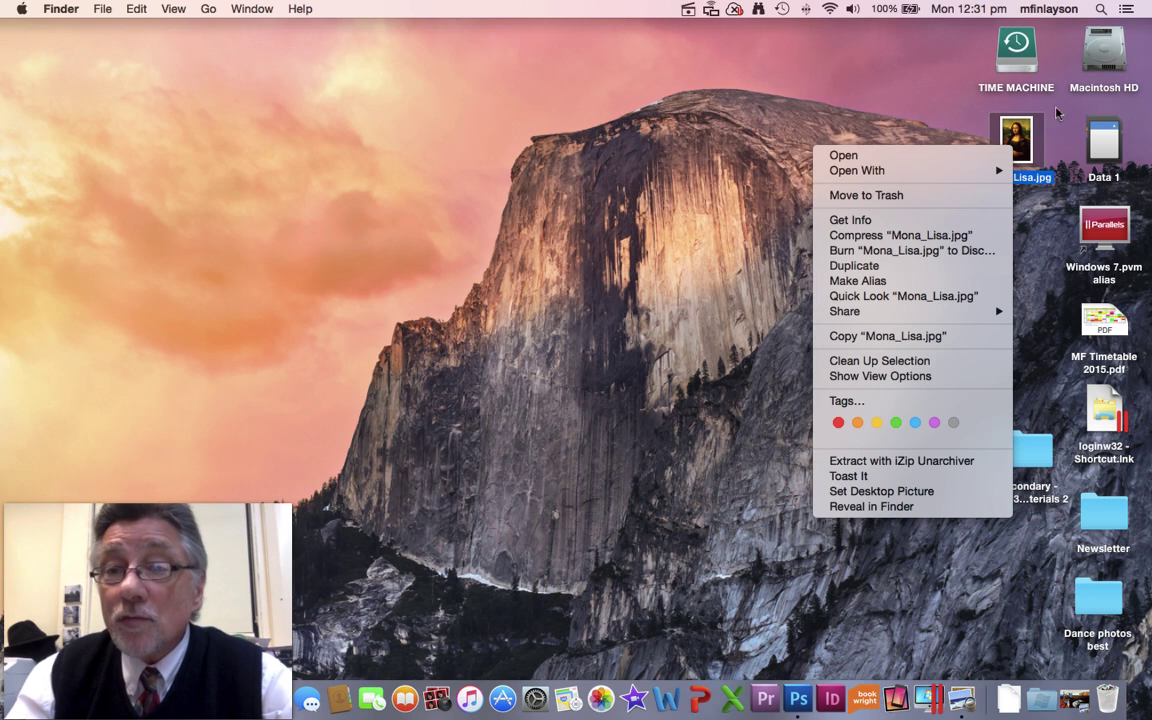
pyautogui.click(860, 94)
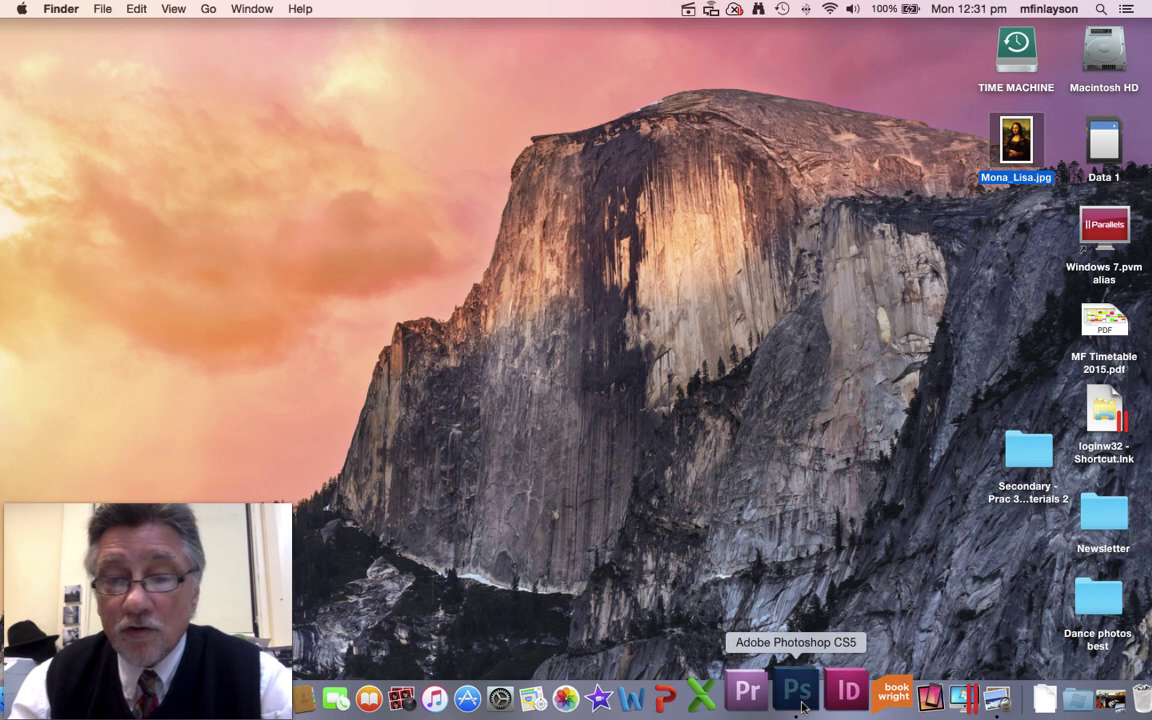
# - Launch Photoshop CS5 from the Dock and return to the desktop for the image file
pyautogui.click(798, 699)
pyautogui.click(128, 9)
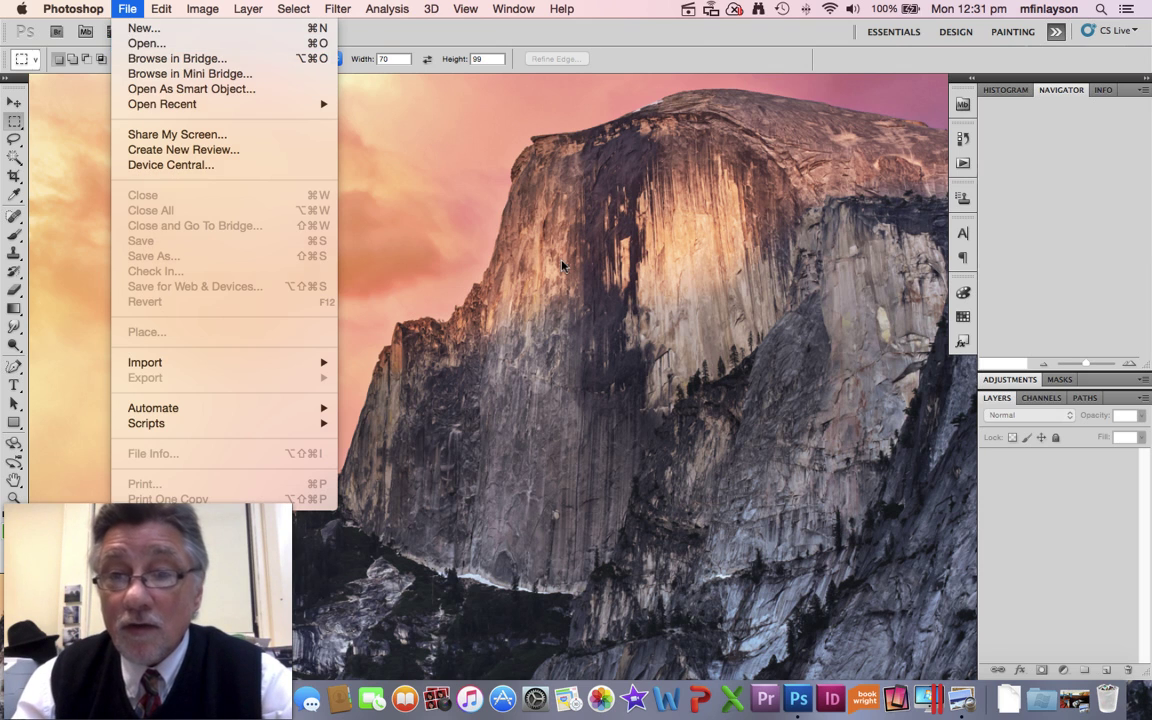
pyautogui.click(509, 240)
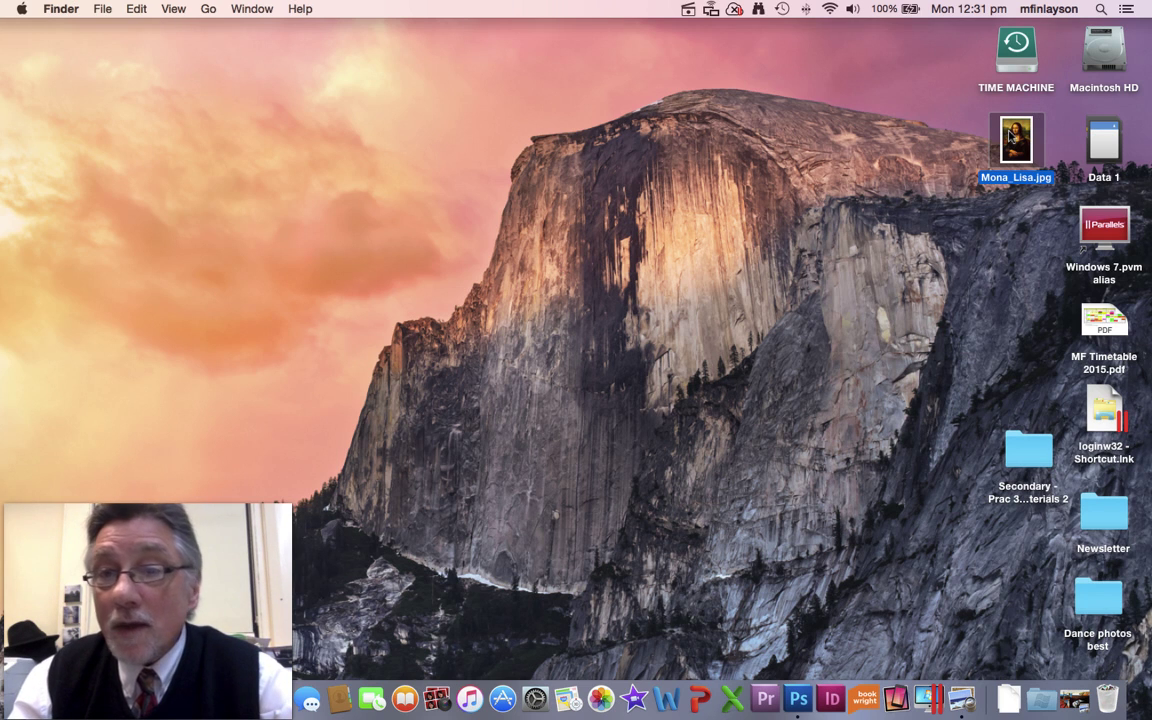
# - Drop Mona_Lisa.jpg onto the Photoshop Dock icon to open it, and shift its window right
pyautogui.moveTo(1016, 145); pyautogui.dragTo(797, 690)
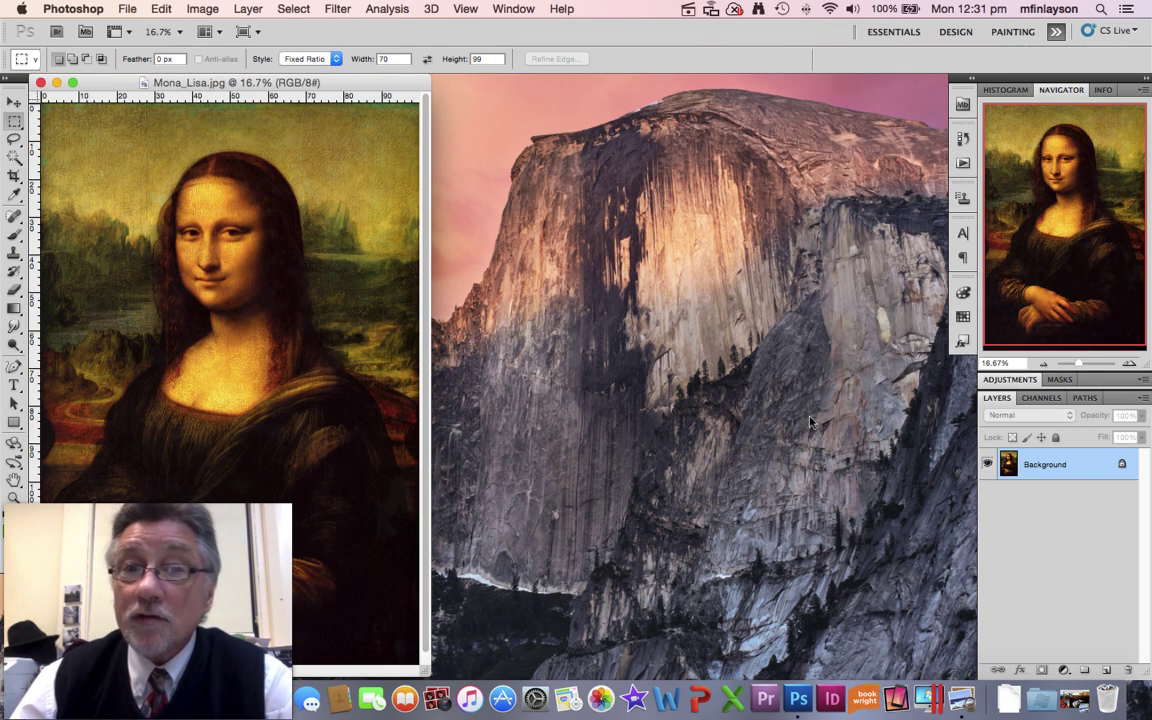
pyautogui.moveTo(332, 90); pyautogui.dragTo(507, 90)
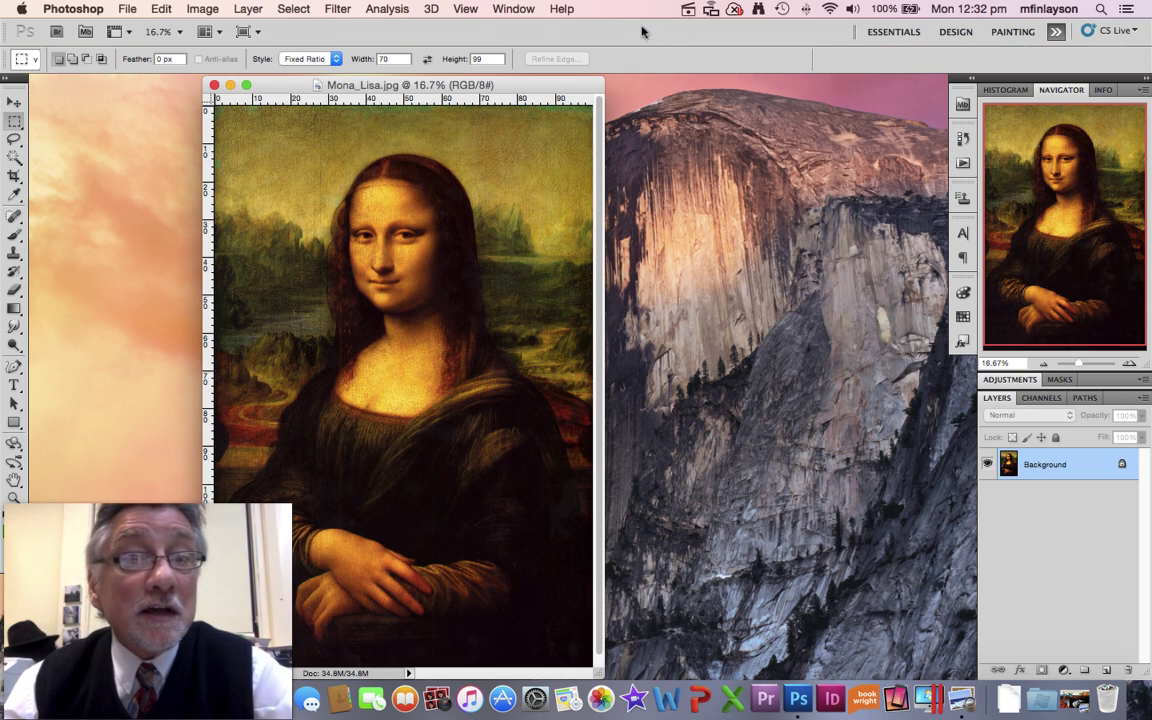
pyautogui.click(337, 9)
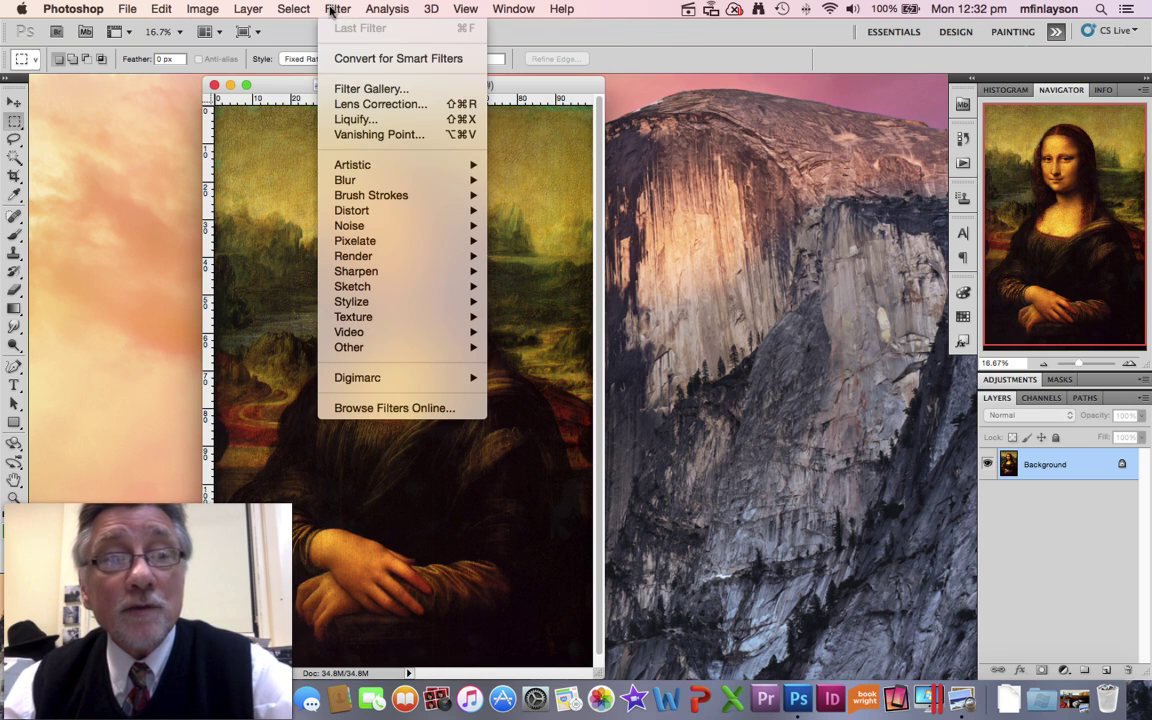
# - Open Liquify on the Mona Lisa with the Forward Warp Tool at brush size 526
pyautogui.click(355, 120)
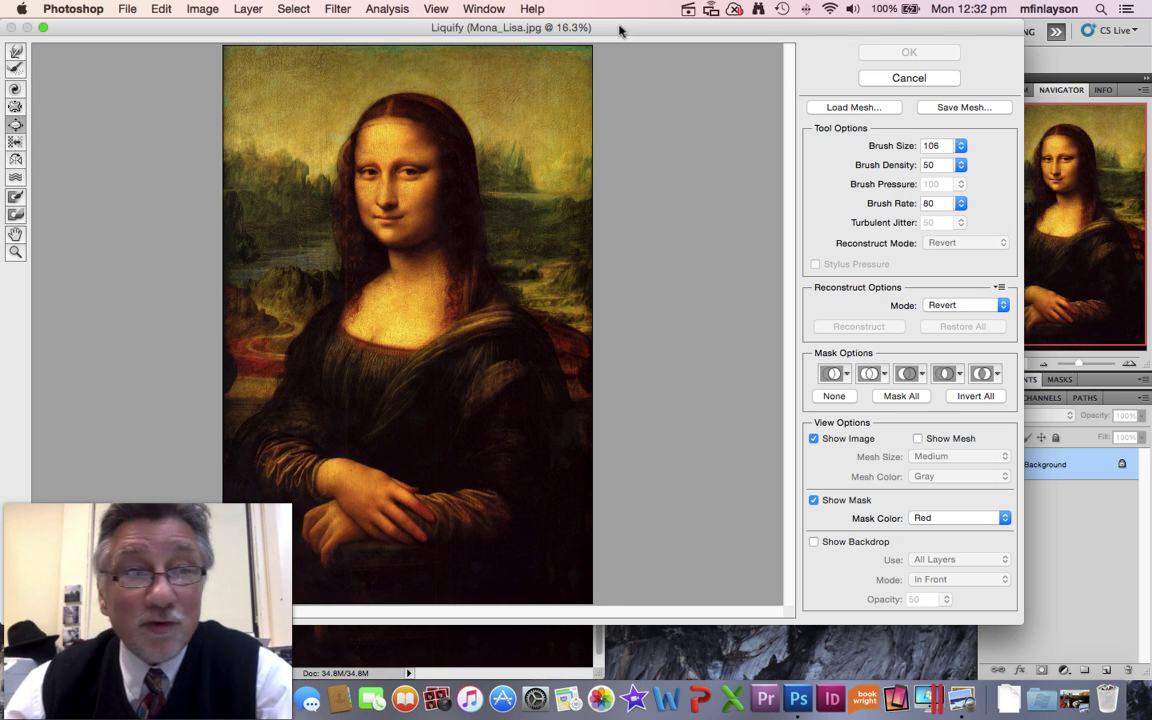
pyautogui.click(15, 54)
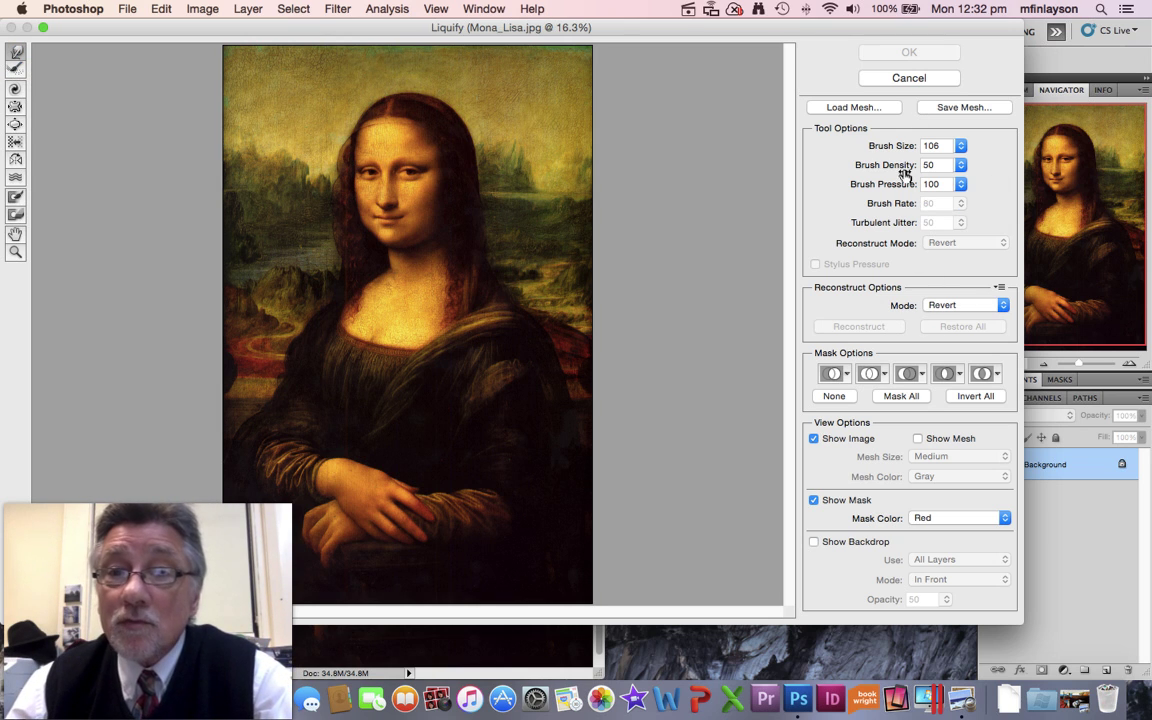
pyautogui.moveTo(960, 147)
pyautogui.mouseDown()
pyautogui.moveTo(882, 165)
pyautogui.moveTo(912, 166)
pyautogui.mouseUp()
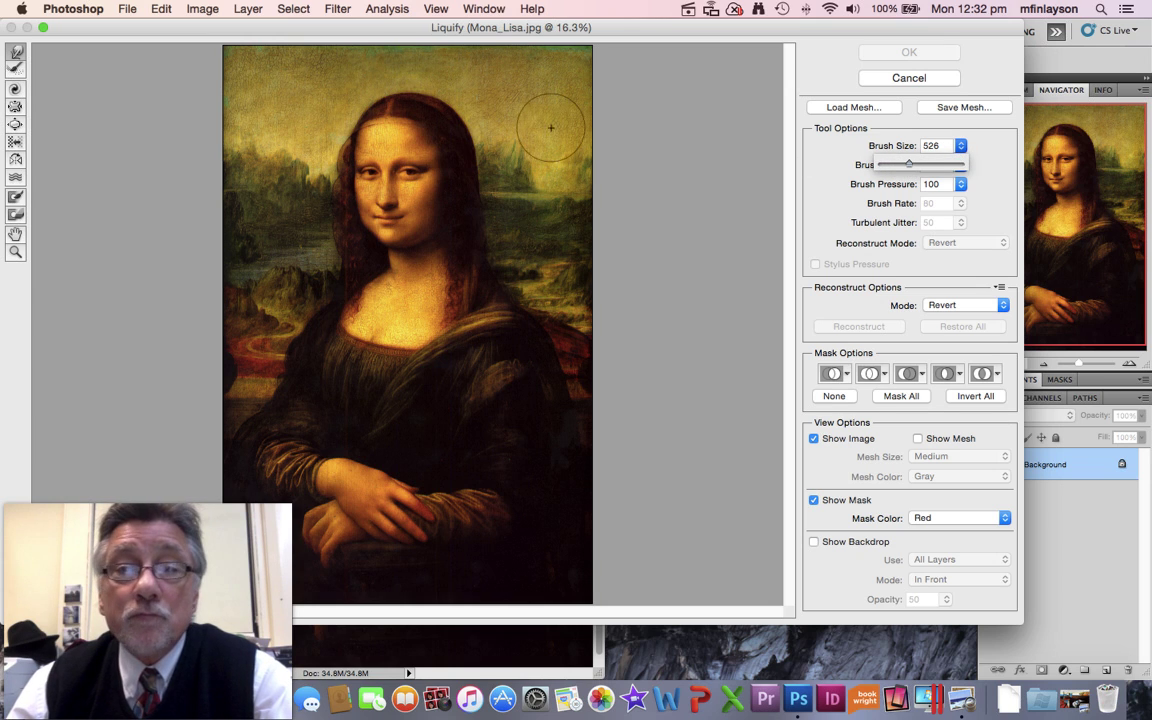
pyautogui.click(450, 108)
# - Warp the hair into two peaks, smear the upper-left sky, then shrink the brush to 166
pyautogui.moveTo(454, 108); pyautogui.dragTo(518, 92)
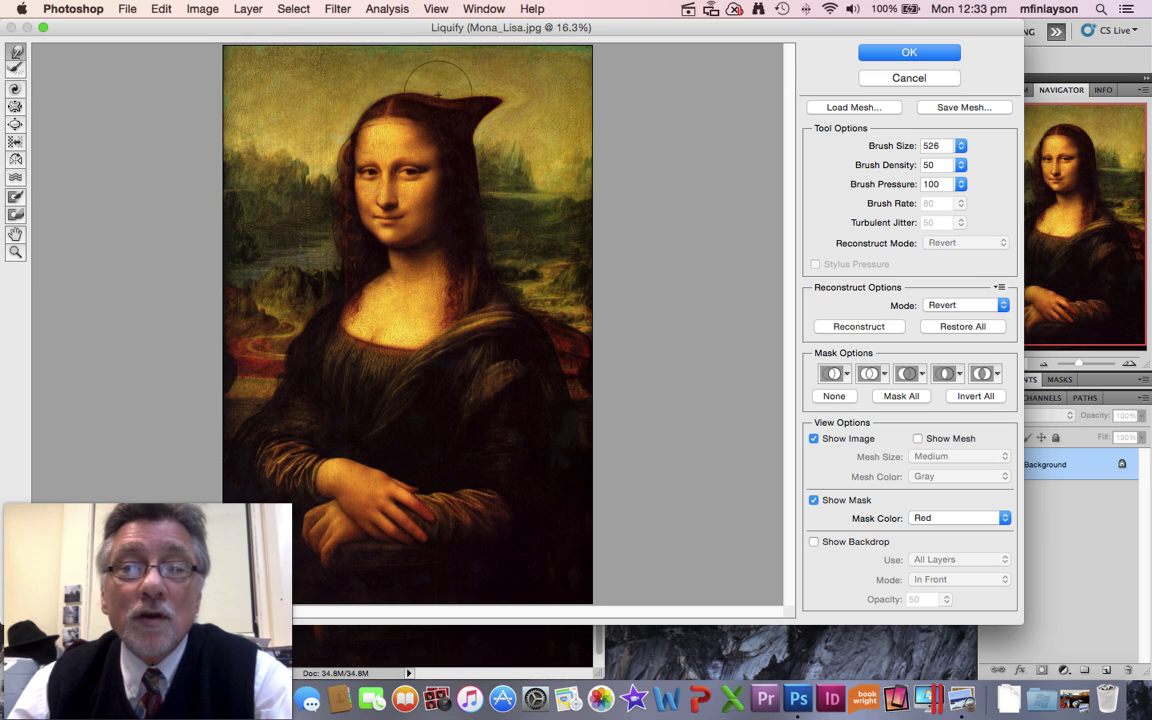
pyautogui.moveTo(424, 88)
pyautogui.mouseDown()
pyautogui.moveTo(395, 62)
pyautogui.moveTo(350, 50)
pyautogui.mouseUp()
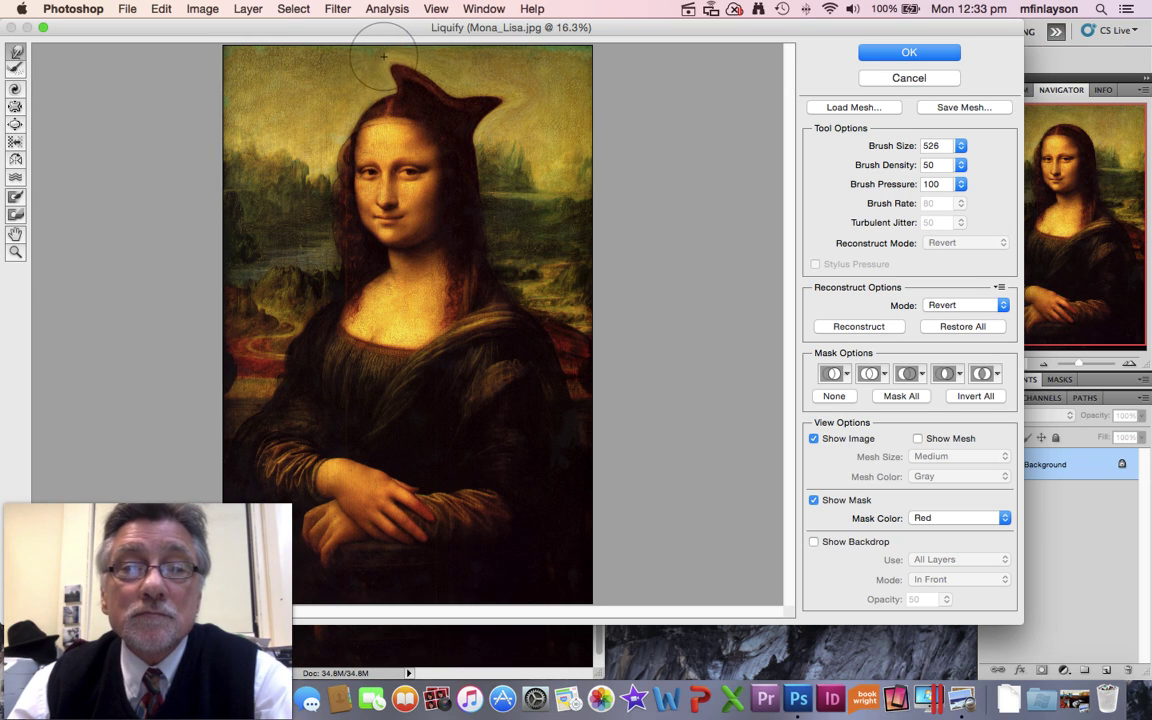
pyautogui.moveTo(378, 100)
pyautogui.mouseDown()
pyautogui.moveTo(340, 82)
pyautogui.moveTo(255, 75)
pyautogui.mouseUp()
pyautogui.moveTo(317, 130); pyautogui.dragTo(242, 116)
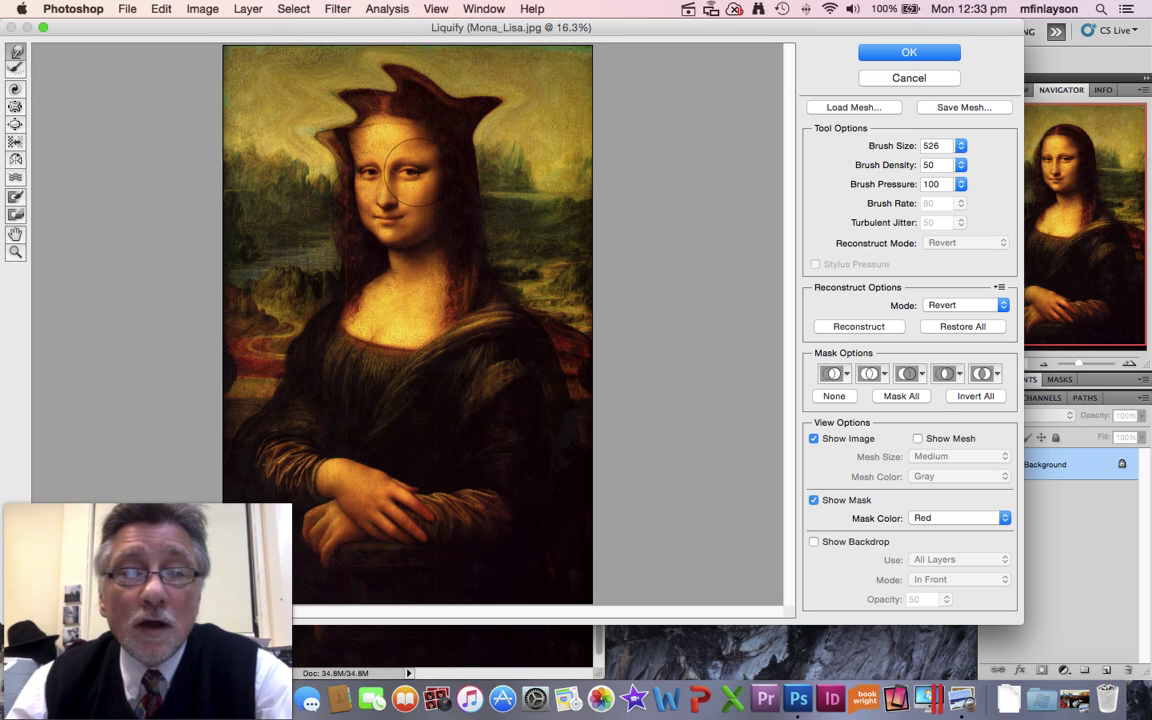
pyautogui.moveTo(410, 168); pyautogui.dragTo(428, 170)
pyautogui.moveTo(336, 158); pyautogui.dragTo(346, 160)
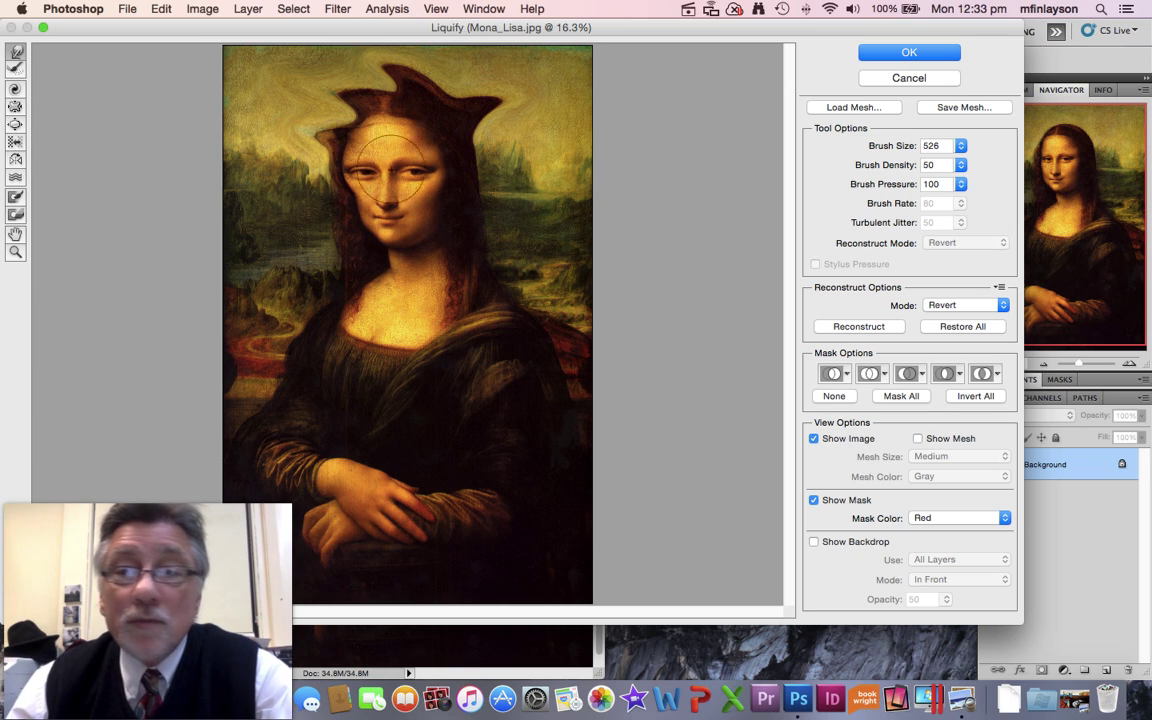
pyautogui.moveTo(912, 170); pyautogui.dragTo(888, 166)
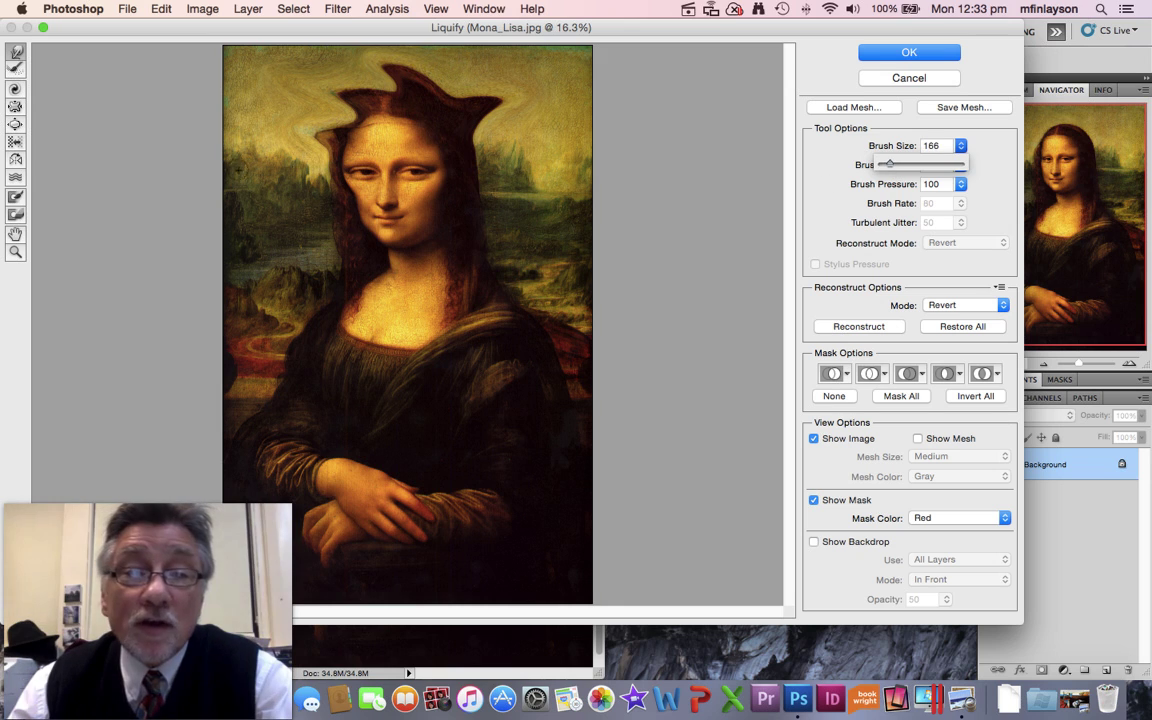
# - Raise the brush size to 691 and stretch the chin and mouth down into a lopsided grin
pyautogui.click(326, 160)
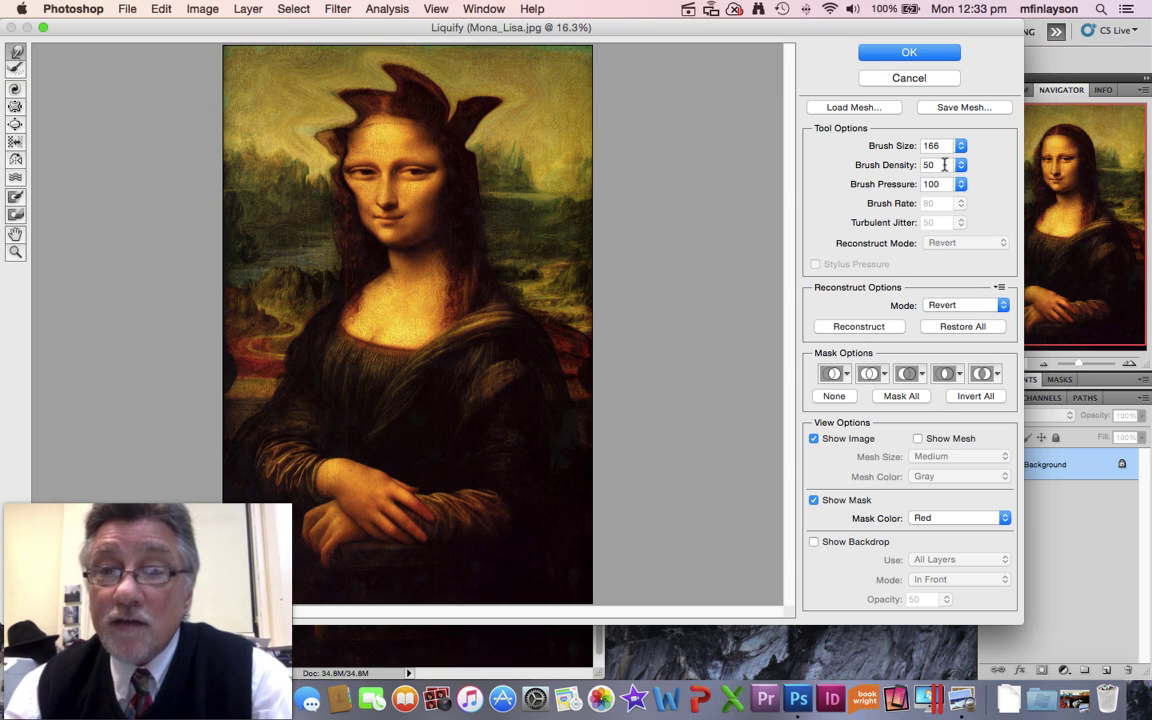
pyautogui.moveTo(958, 147)
pyautogui.mouseDown()
pyautogui.moveTo(951, 183)
pyautogui.moveTo(905, 162)
pyautogui.moveTo(918, 168)
pyautogui.mouseUp()
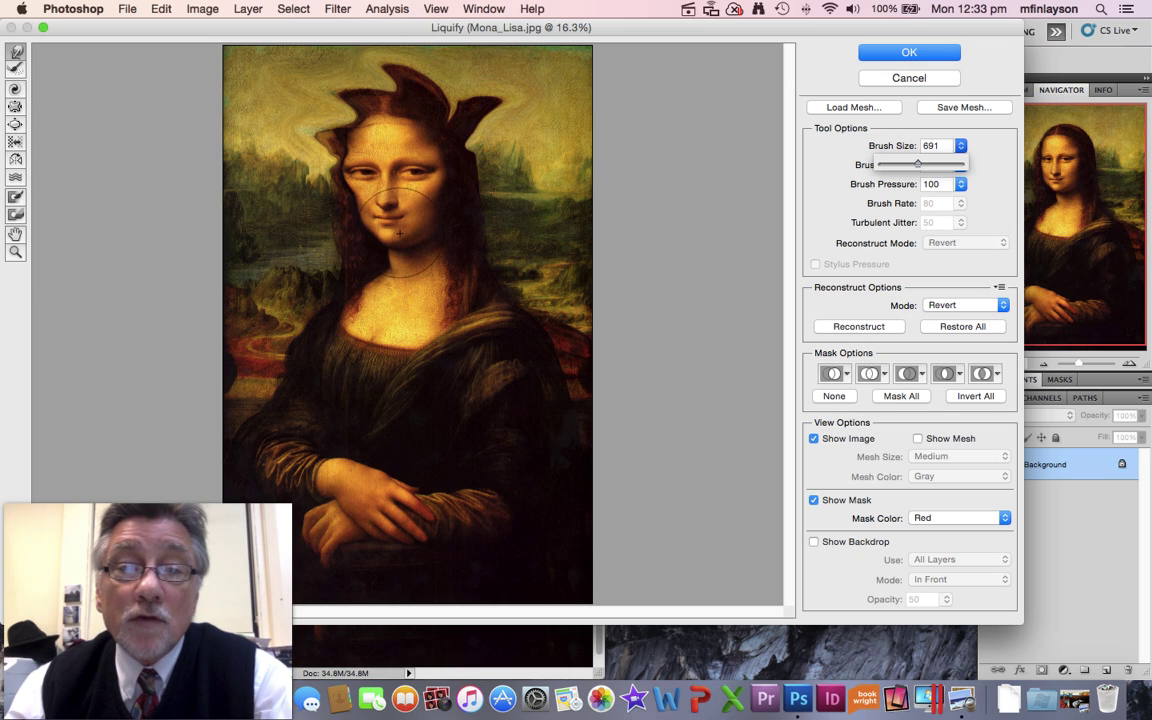
pyautogui.click(397, 237)
pyautogui.moveTo(397, 237)
pyautogui.mouseDown()
pyautogui.moveTo(392, 272)
pyautogui.moveTo(374, 205)
pyautogui.moveTo(395, 180)
pyautogui.moveTo(378, 195)
pyautogui.moveTo(400, 250)
pyautogui.mouseUp()
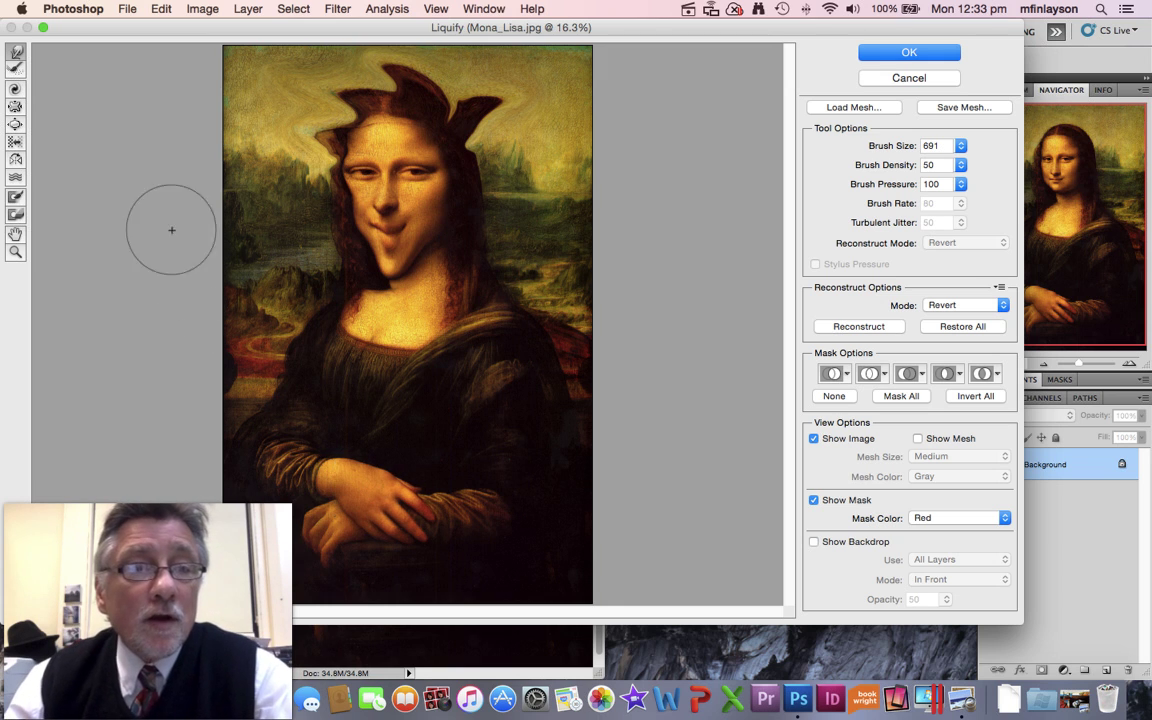
# - Reconstruct the right hair spike, then twirl the top-left sky clockwise and reconstruct most of it away
pyautogui.click(17, 69)
pyautogui.moveTo(476, 92); pyautogui.dragTo(483, 100)
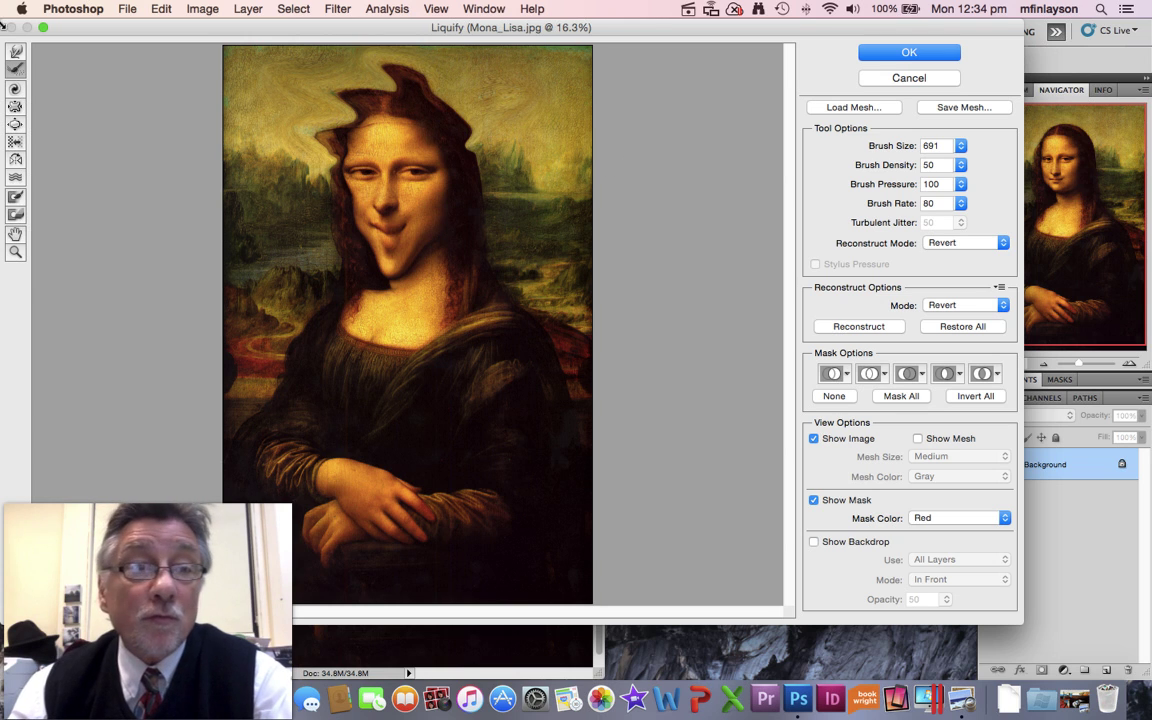
pyautogui.click(15, 89)
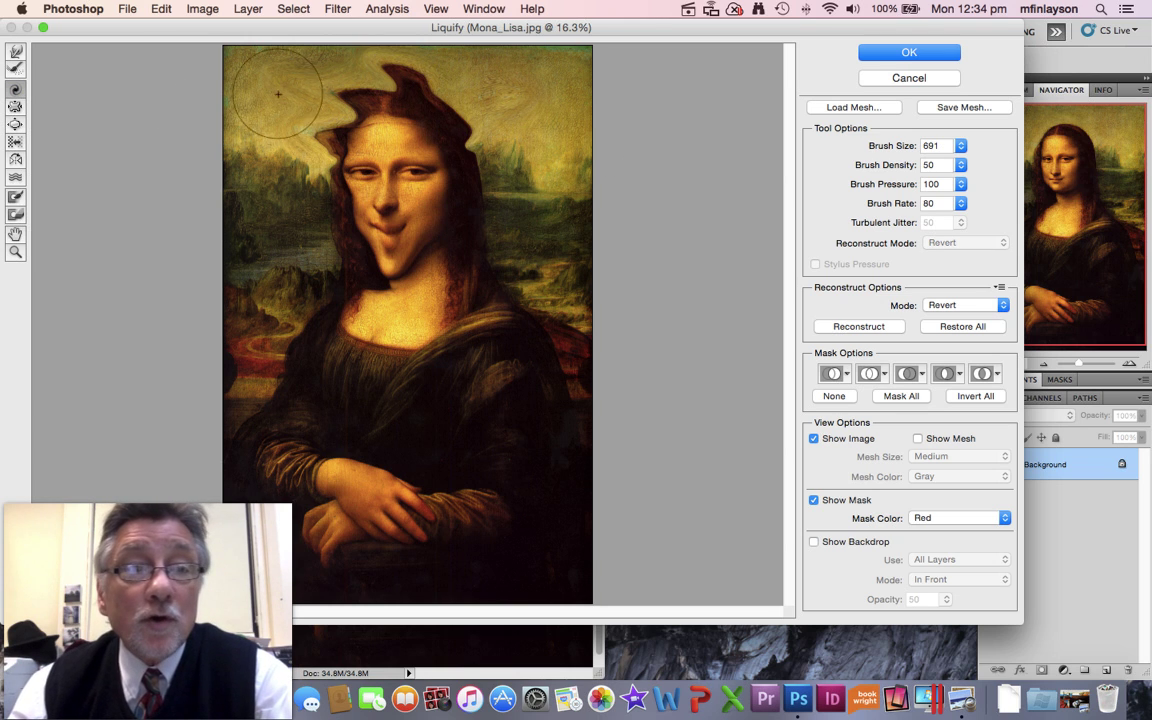
pyautogui.moveTo(265, 123); pyautogui.dragTo(289, 147)
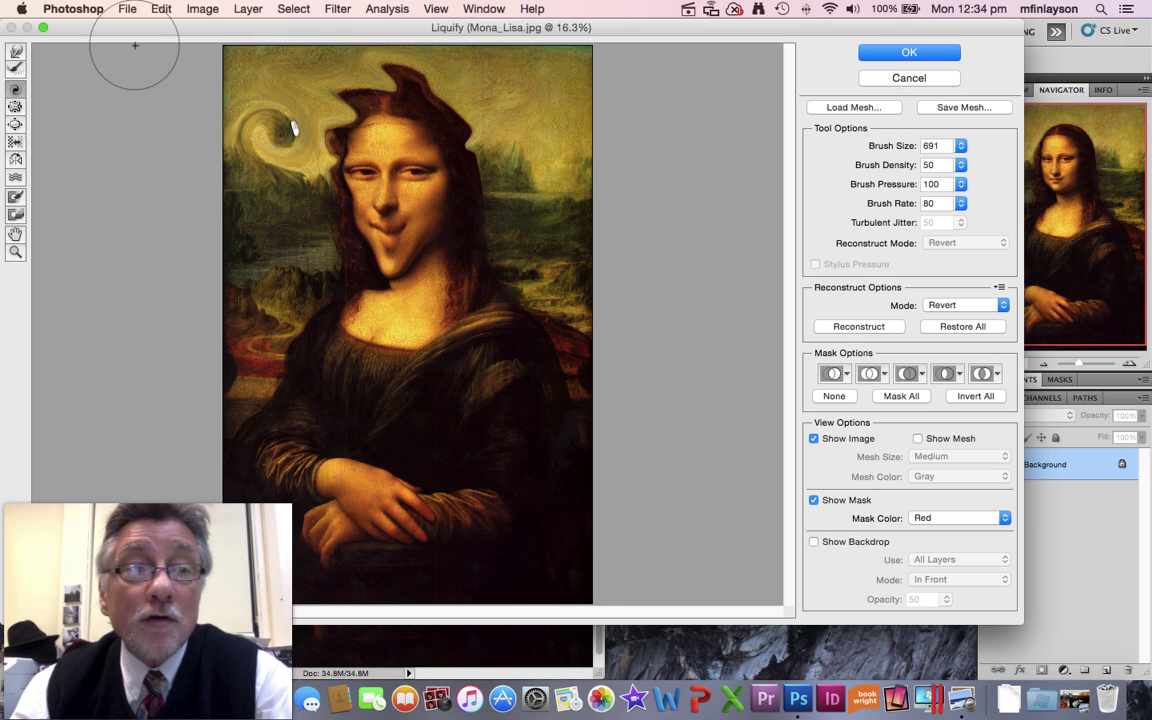
pyautogui.click(15, 67)
pyautogui.moveTo(277, 134)
pyautogui.mouseDown()
pyautogui.moveTo(290, 120)
pyautogui.moveTo(266, 116)
pyautogui.mouseUp()
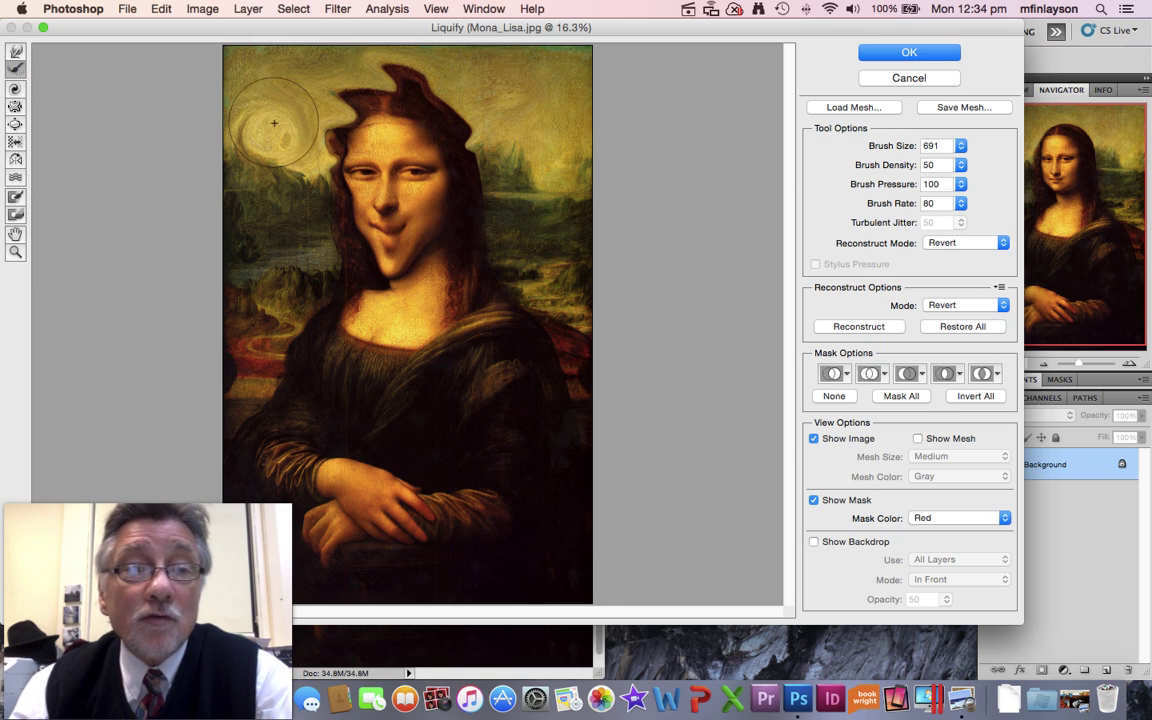
# - Bloat Mona Lisa's eyes into huge goggles and swell her mouth, chin and hand
pyautogui.click(15, 141)
pyautogui.click(15, 124)
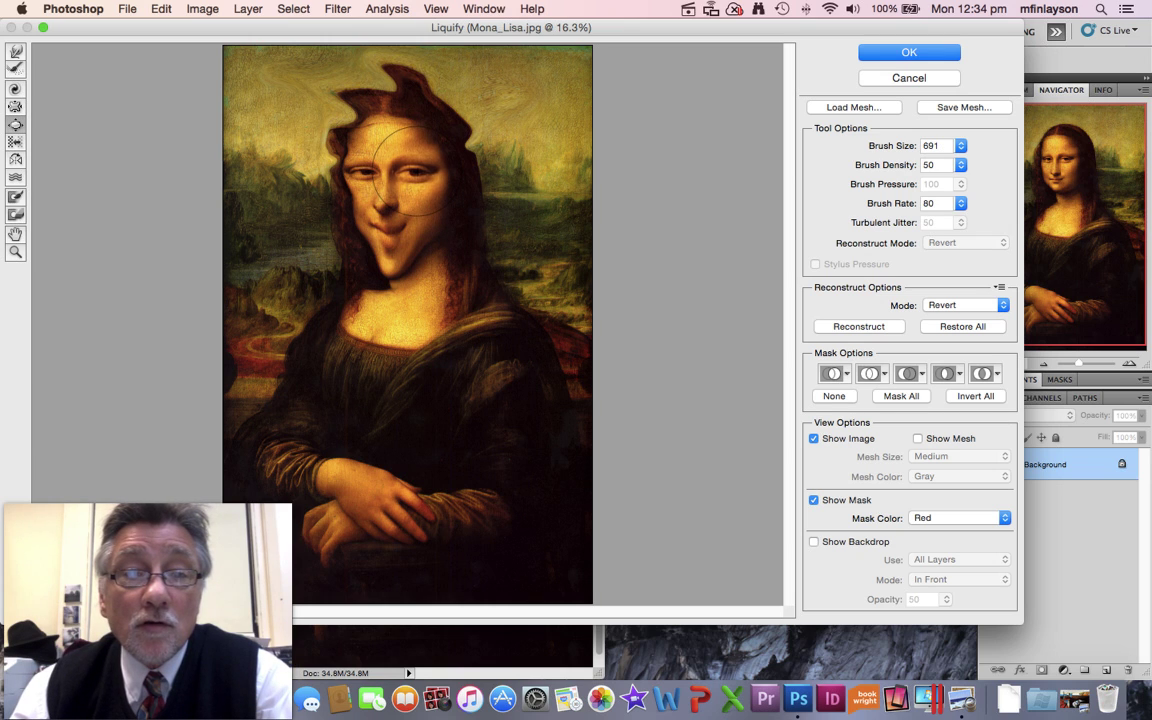
pyautogui.moveTo(405, 165)
pyautogui.mouseDown()
pyautogui.moveTo(375, 175)
pyautogui.moveTo(413, 170)
pyautogui.moveTo(324, 166)
pyautogui.moveTo(354, 162)
pyautogui.mouseUp()
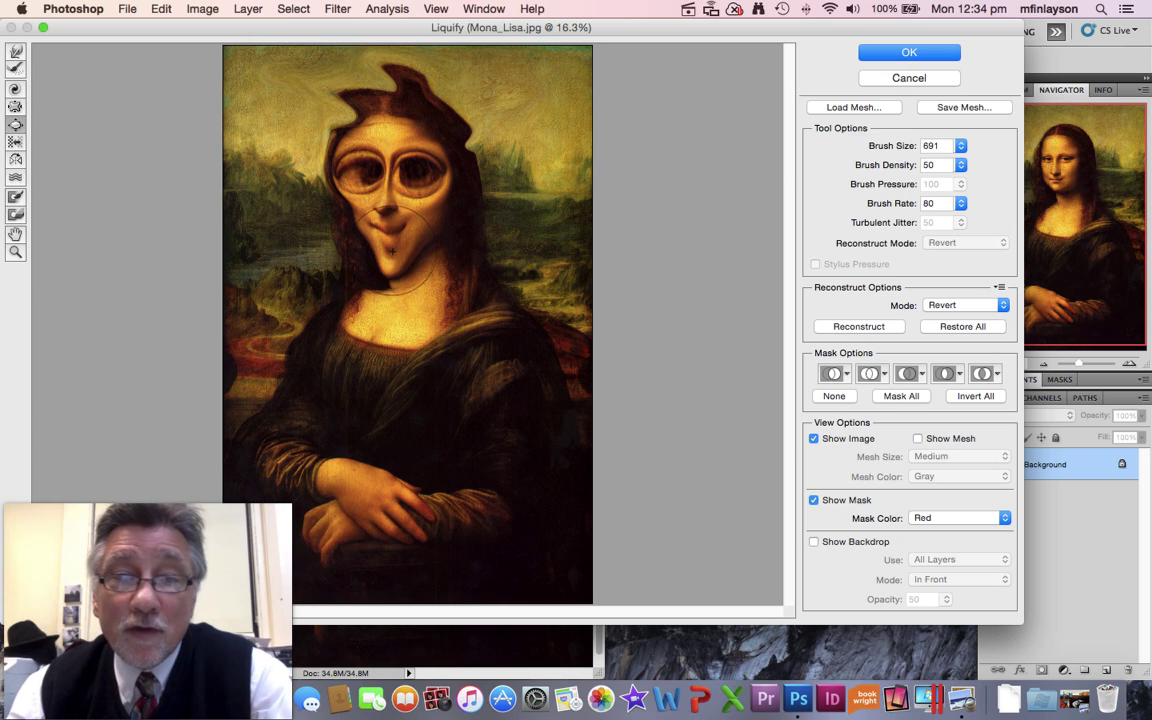
pyautogui.moveTo(390, 234); pyautogui.dragTo(388, 228)
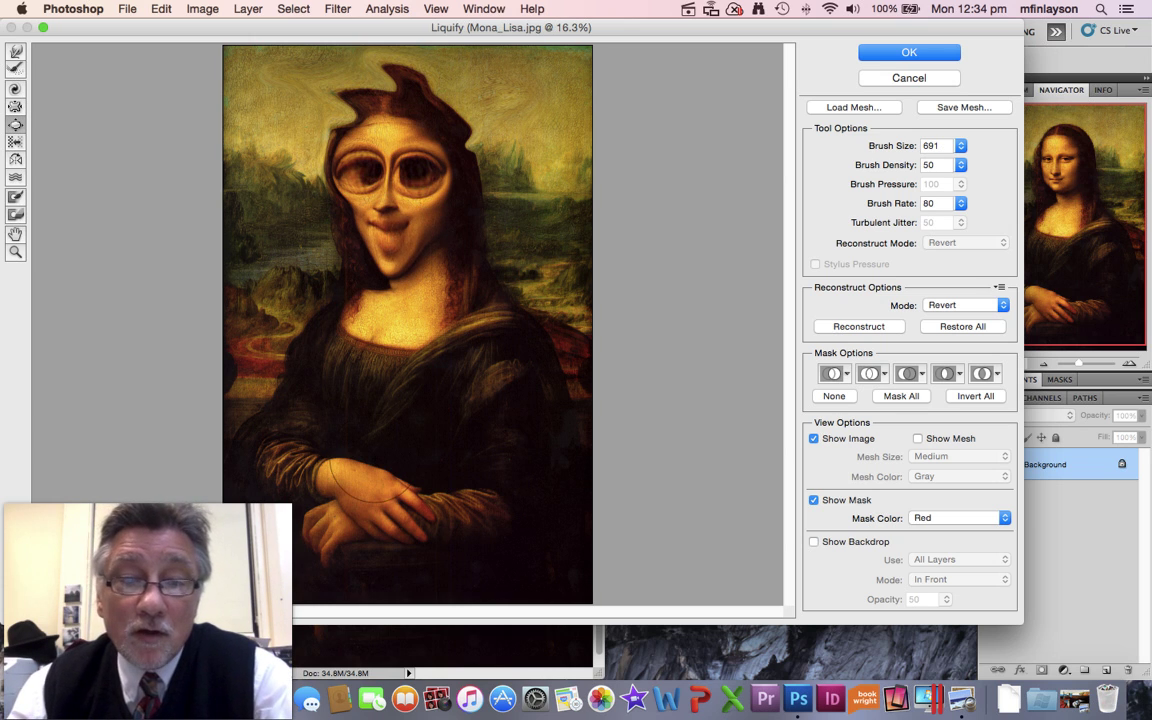
pyautogui.moveTo(375, 487)
pyautogui.mouseDown()
pyautogui.moveTo(355, 483)
pyautogui.moveTo(395, 500)
pyautogui.moveTo(375, 490)
pyautogui.moveTo(350, 500)
pyautogui.moveTo(325, 530)
pyautogui.mouseUp()
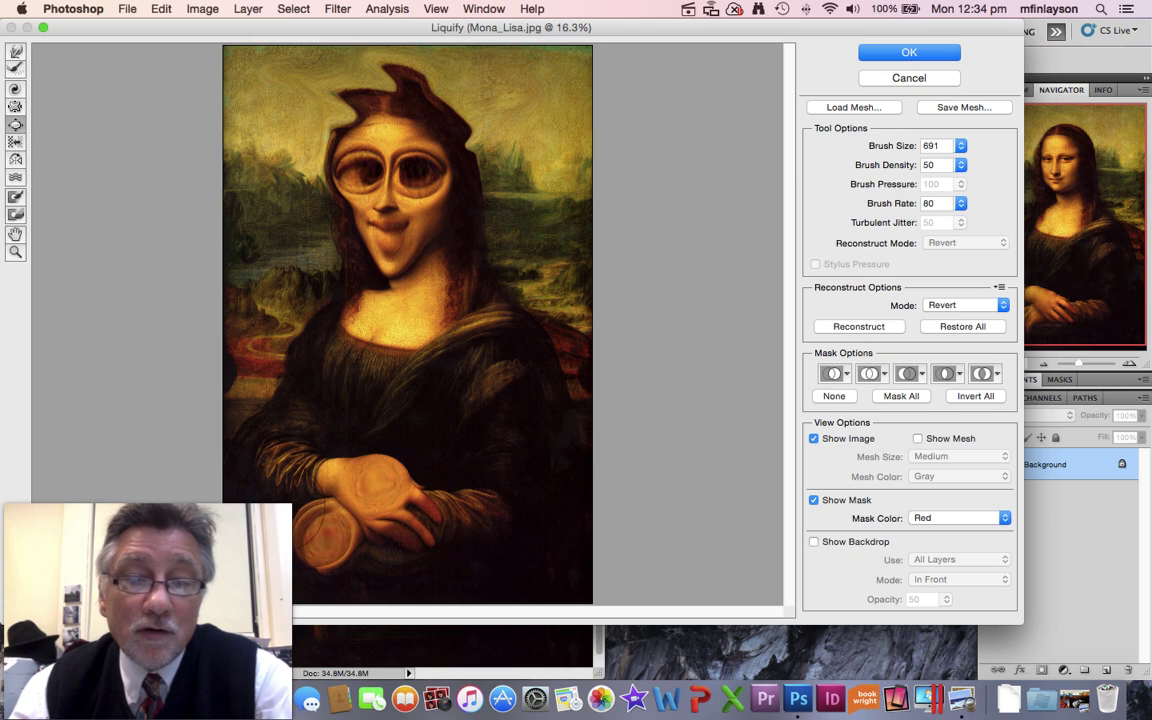
pyautogui.click(17, 70)
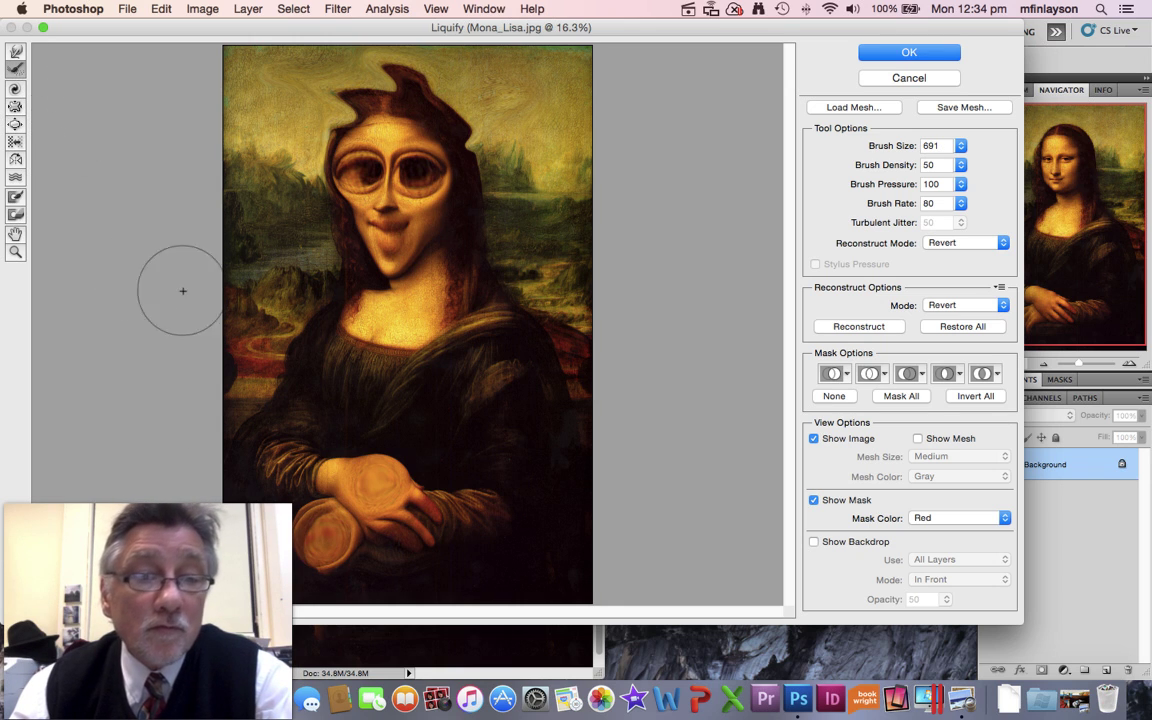
# - Reconstruct the swelling under the hand, then warp the neck hair left and stretch the fingers down-left
pyautogui.moveTo(338, 543)
pyautogui.mouseDown()
pyautogui.moveTo(409, 518)
pyautogui.moveTo(334, 515)
pyautogui.moveTo(402, 500)
pyautogui.moveTo(389, 506)
pyautogui.moveTo(376, 477)
pyautogui.mouseUp()
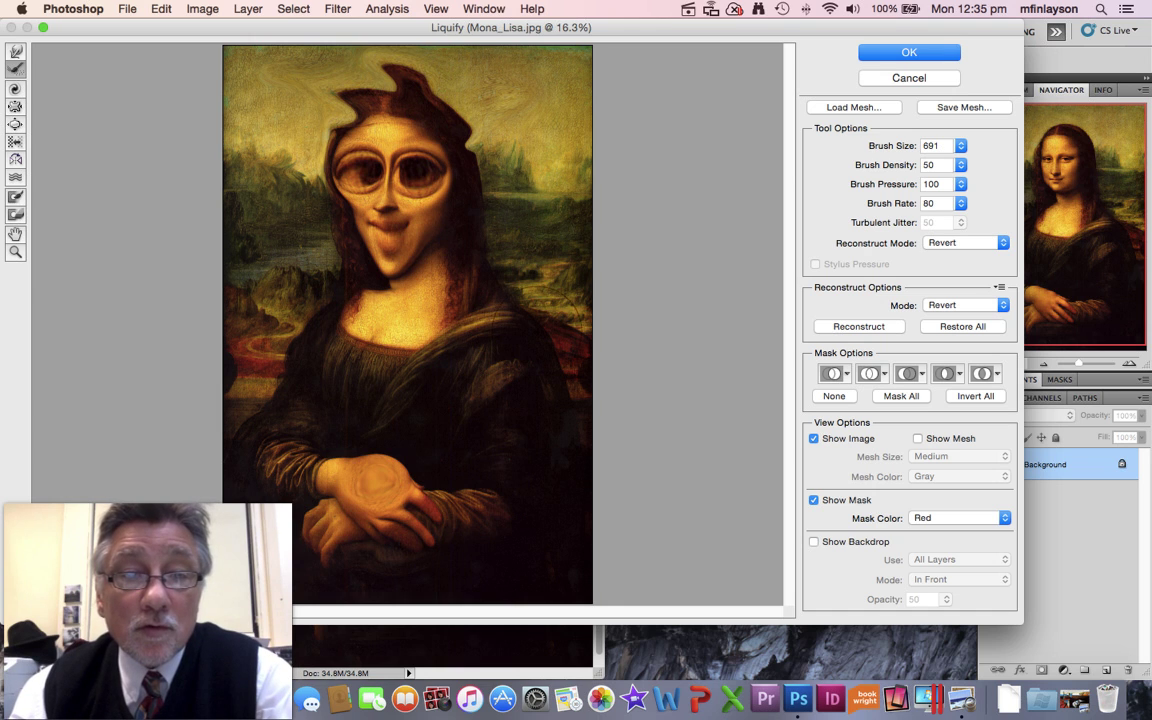
pyautogui.press('w')
pyautogui.hotkey('ctrl', 'z')
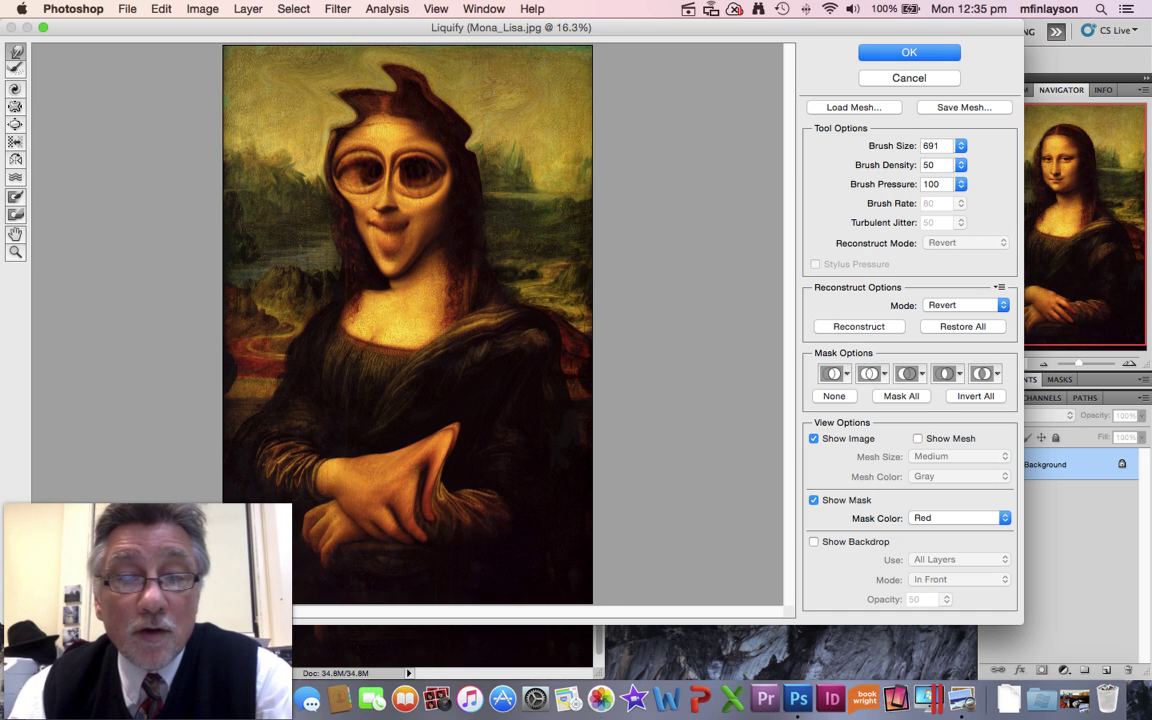
pyautogui.moveTo(330, 300); pyautogui.dragTo(243, 282)
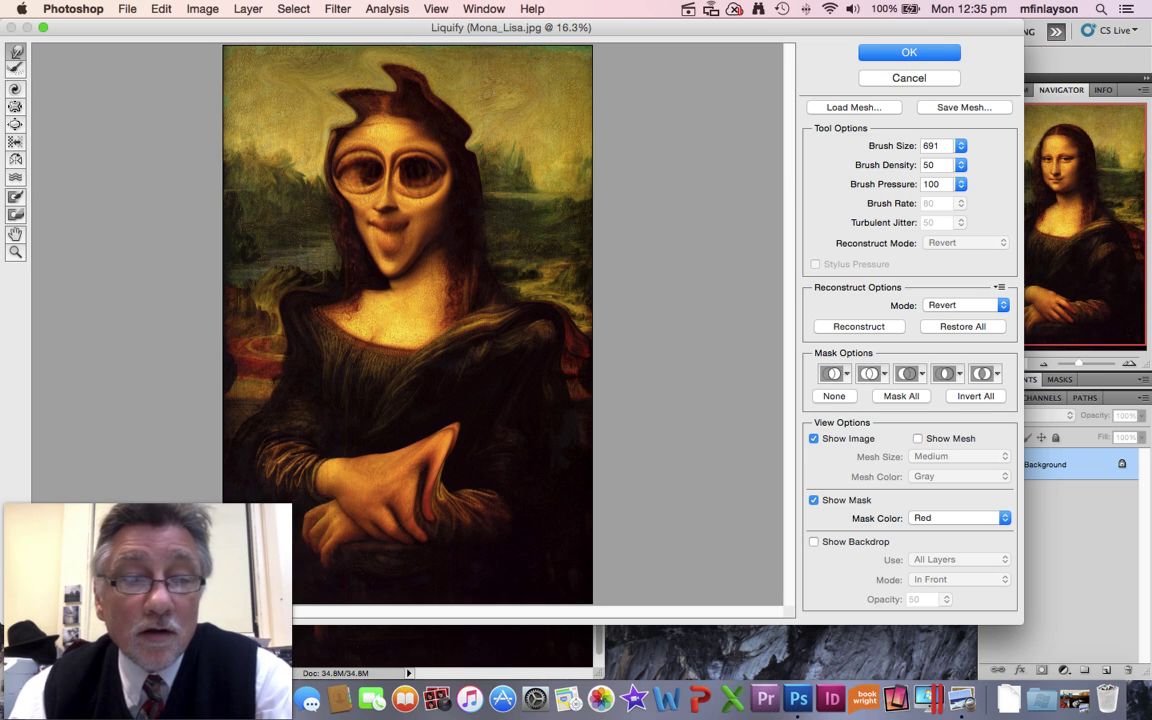
pyautogui.moveTo(393, 494)
pyautogui.mouseDown()
pyautogui.moveTo(350, 440)
pyautogui.moveTo(385, 485)
pyautogui.moveTo(495, 556)
pyautogui.mouseUp()
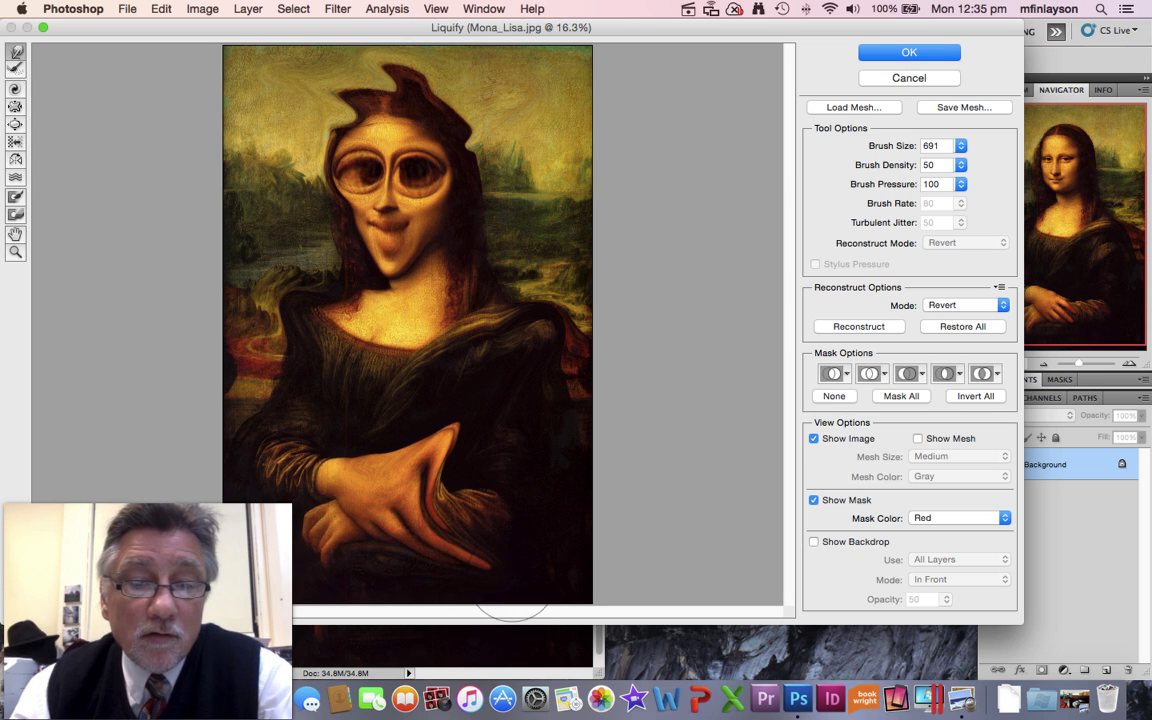
pyautogui.moveTo(330, 548); pyautogui.dragTo(300, 530)
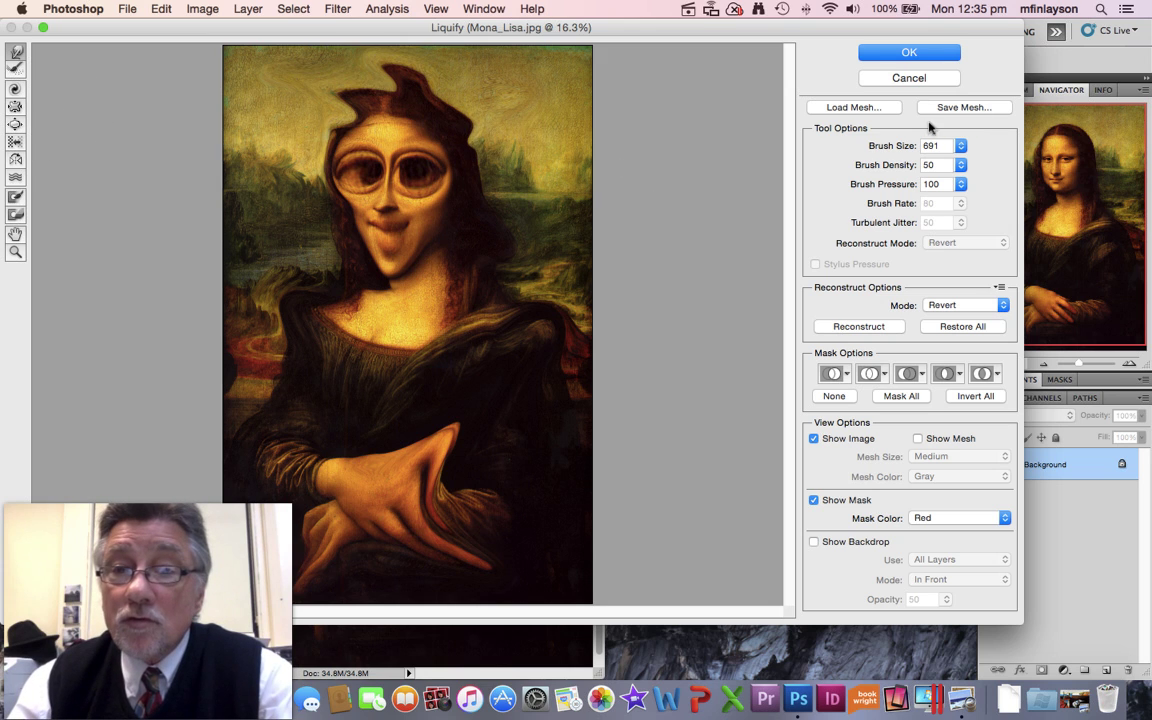
# - Shrink the warp brush to 121 and push the upper-left hair out into wisps
pyautogui.click(961, 147)
pyautogui.moveTo(921, 166); pyautogui.dragTo(893, 168)
pyautogui.moveTo(420, 100); pyautogui.dragTo(468, 76)
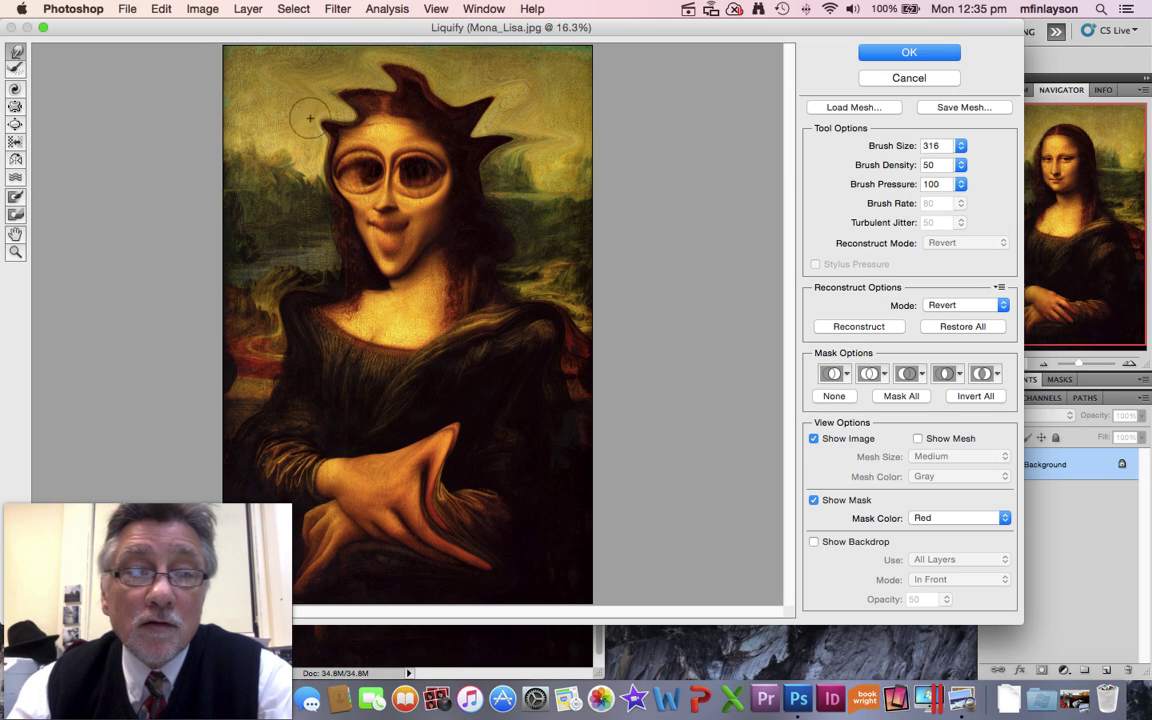
pyautogui.moveTo(300, 145); pyautogui.dragTo(225, 165)
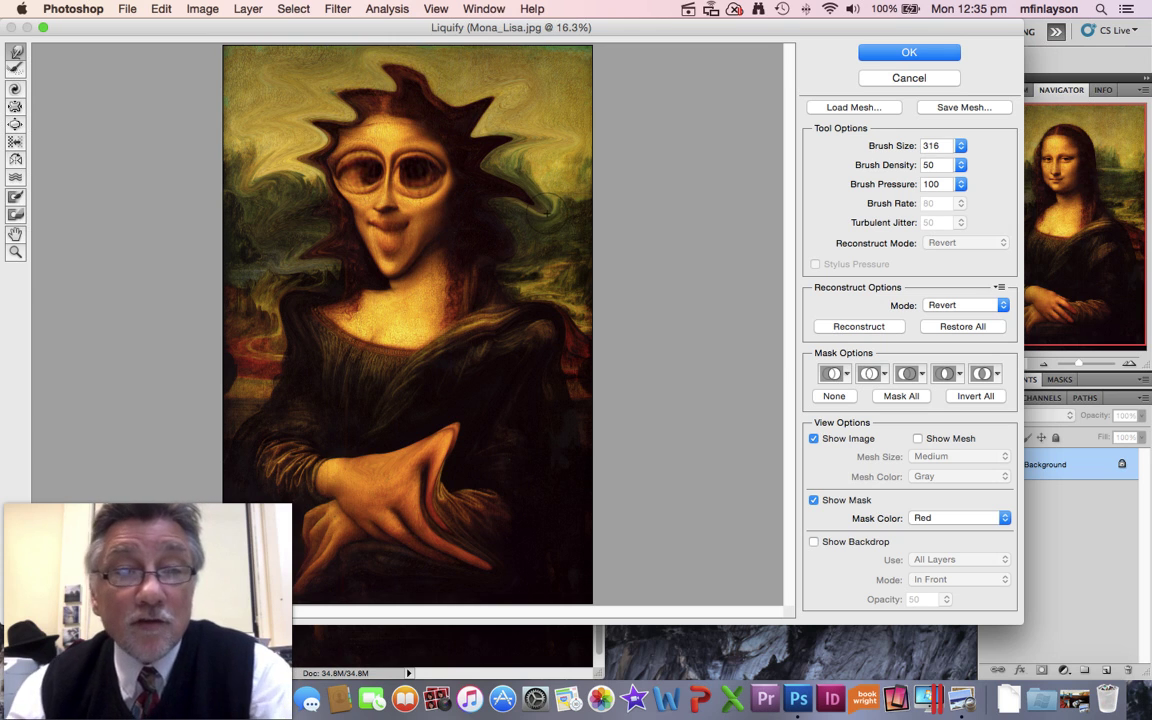
# - Try the Hand and Freeze Mask tools, then nudge the Liquify window down and right
pyautogui.click(15, 233)
pyautogui.click(15, 198)
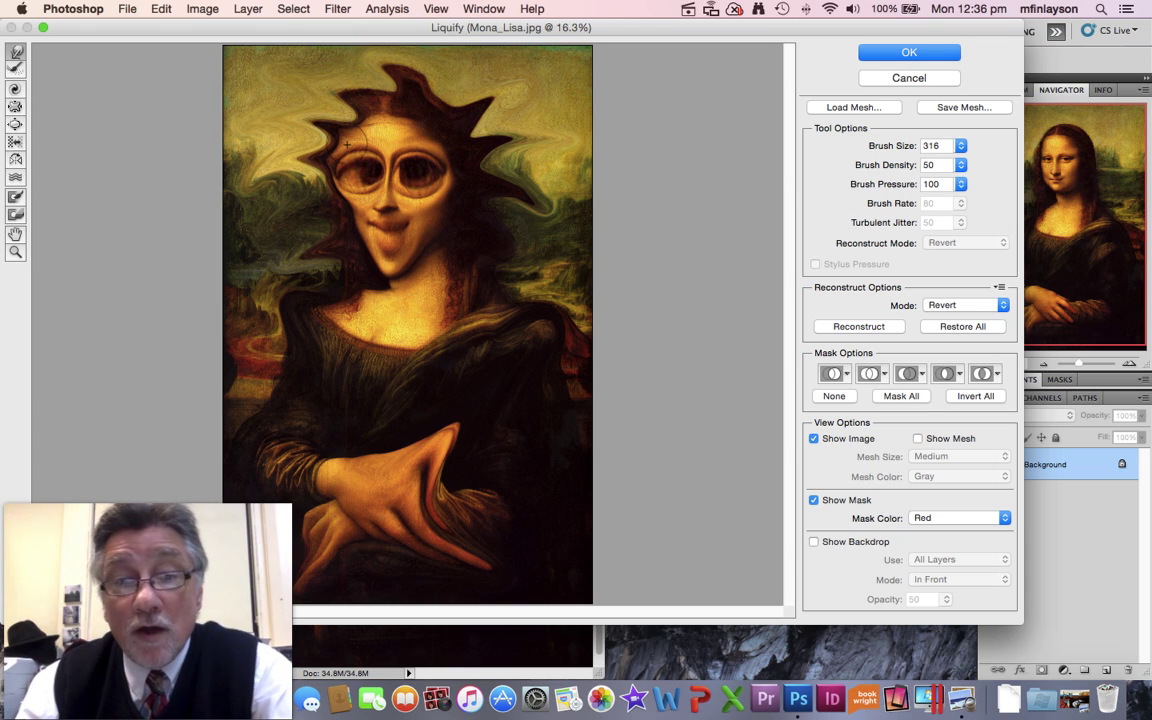
pyautogui.click(15, 147)
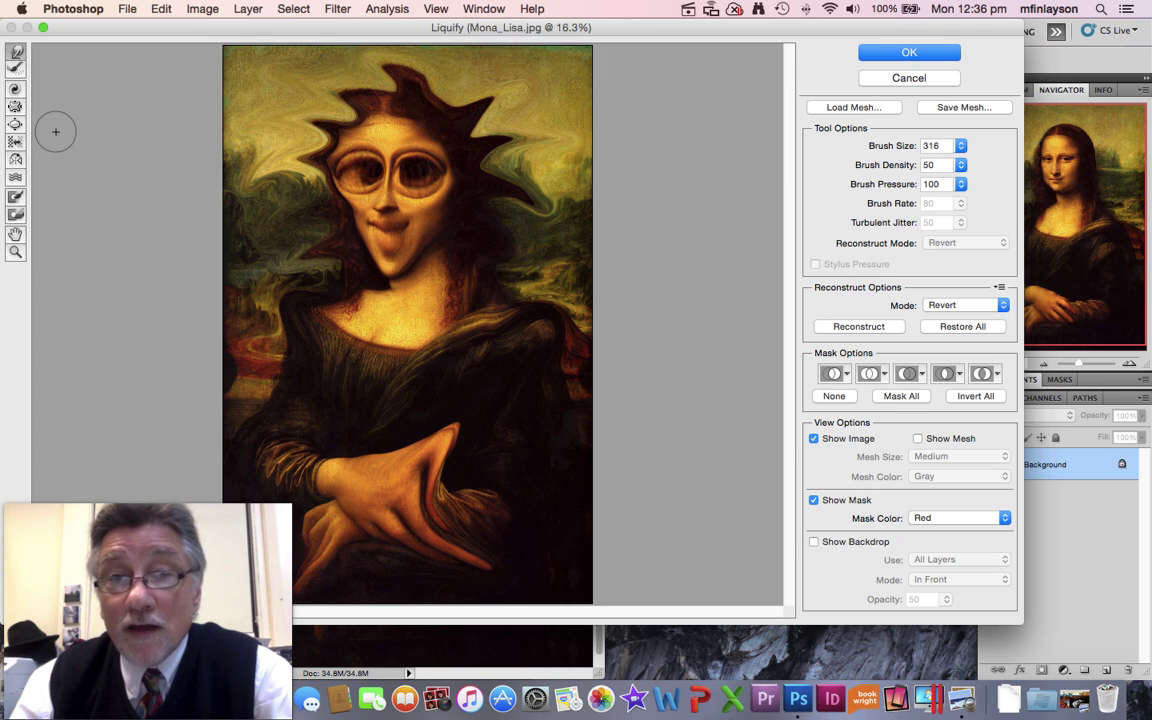
pyautogui.moveTo(643, 36); pyautogui.dragTo(657, 51)
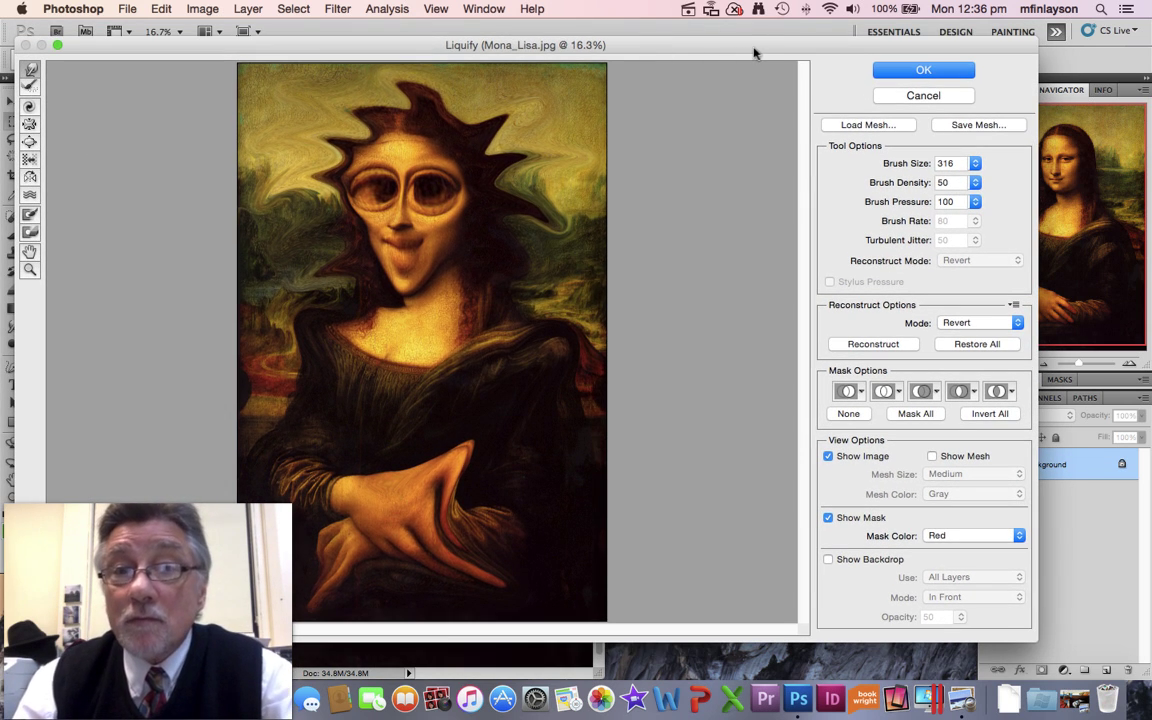
# - Confirm the Liquify dialog with OK so the distortions apply to Mona_Lisa.jpg
pyautogui.click(906, 70)
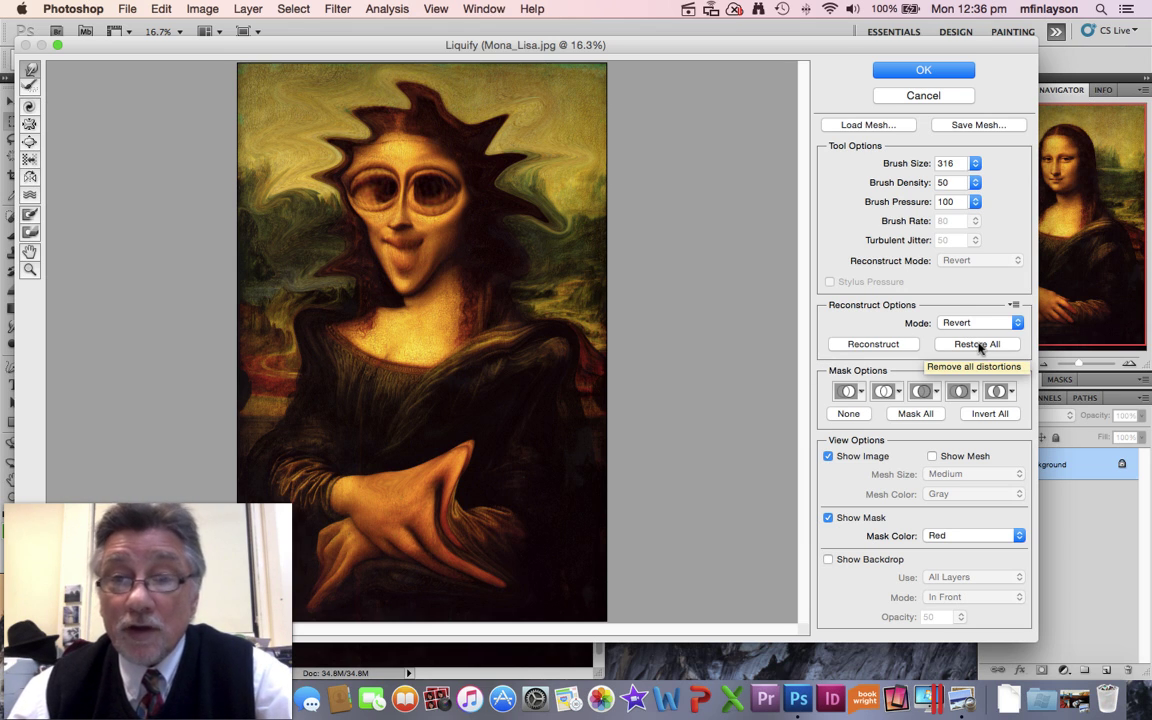
pyautogui.click(928, 69)
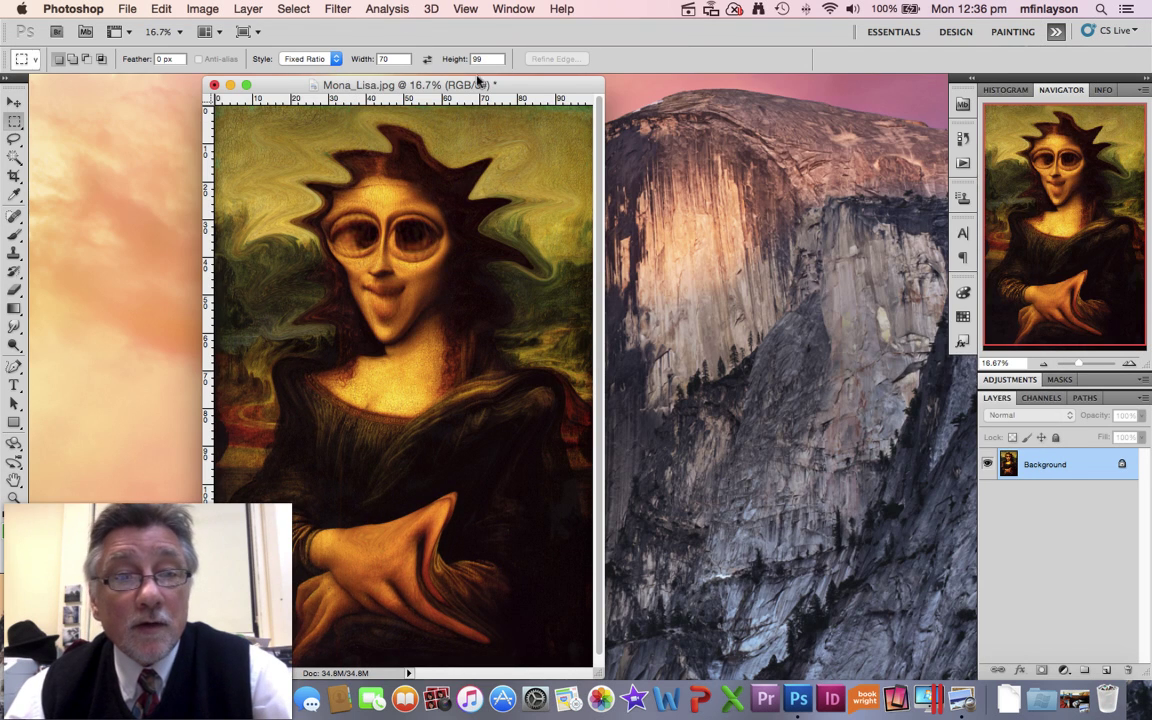
pyautogui.moveTo(518, 90); pyautogui.dragTo(524, 90)
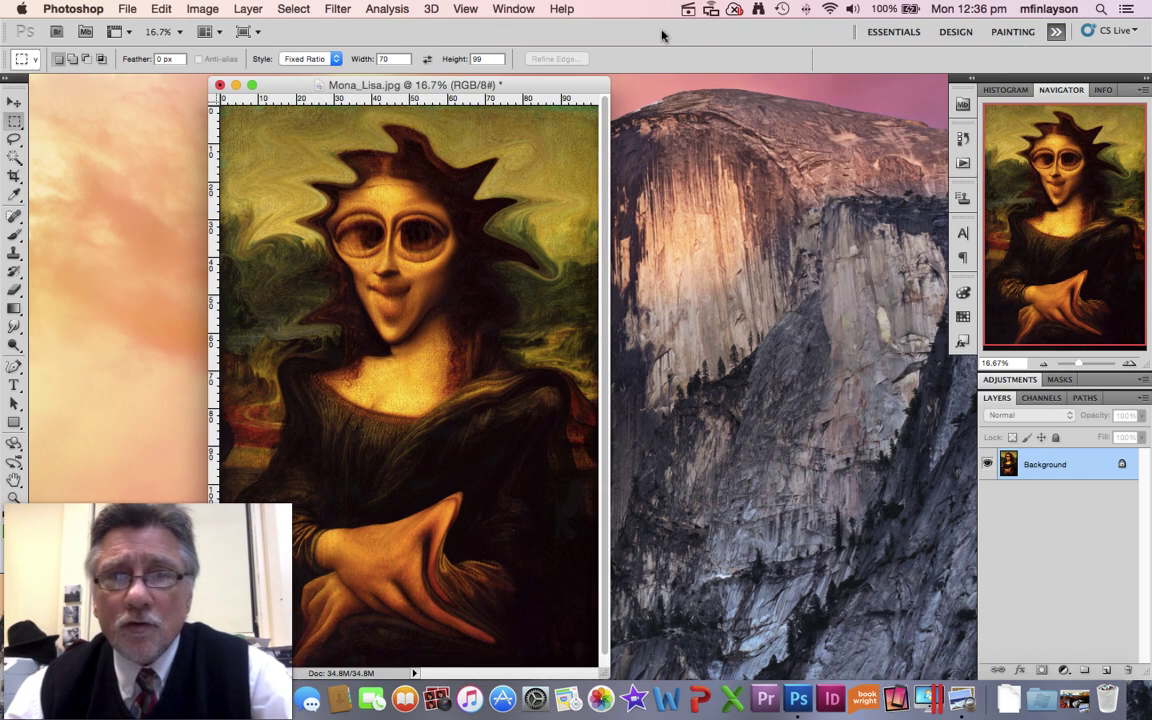
pyautogui.click(337, 9)
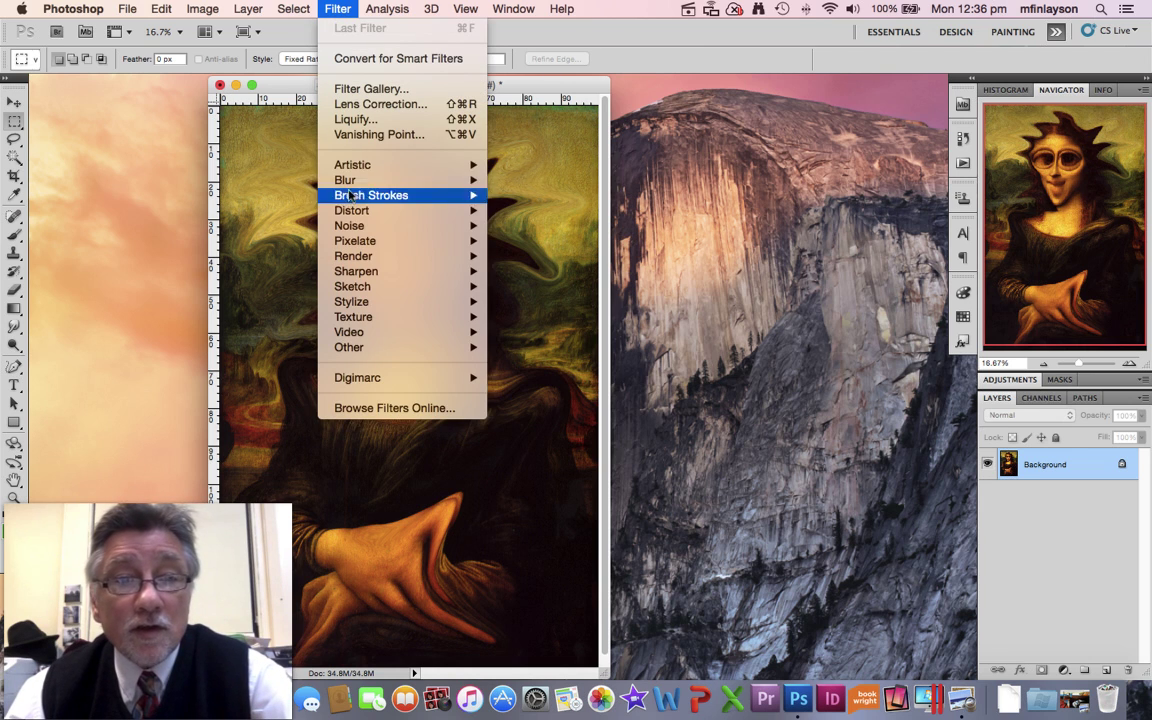
pyautogui.moveTo(354, 170)
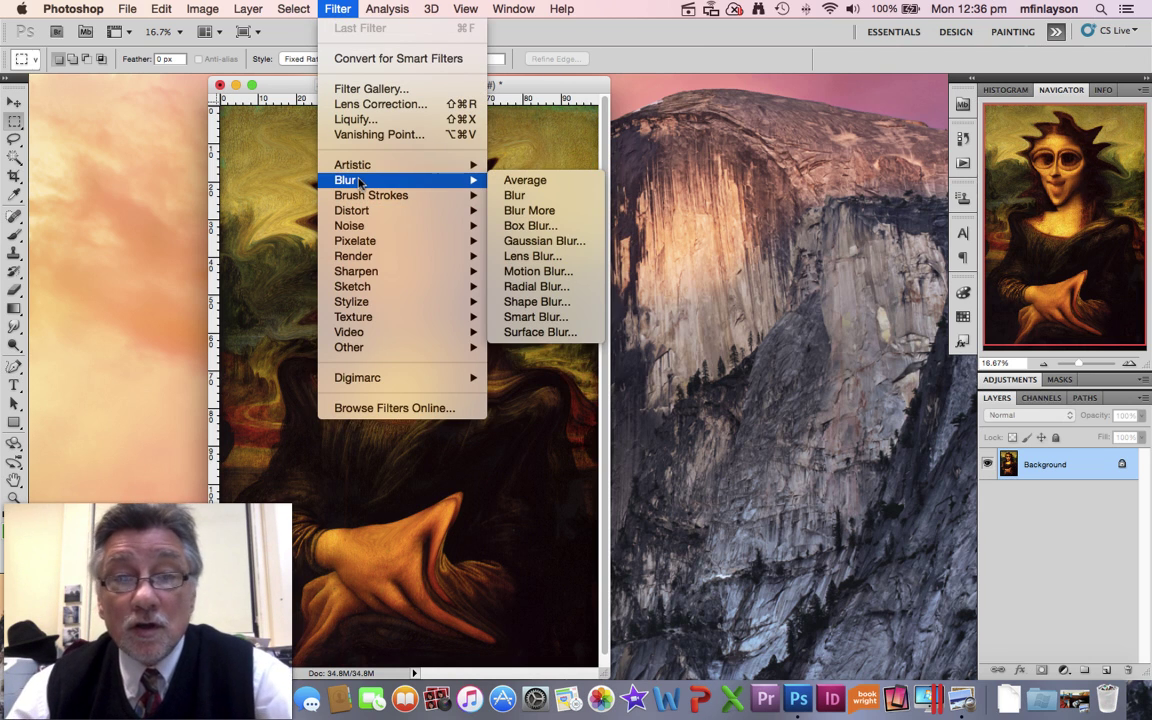
pyautogui.moveTo(201, 11)
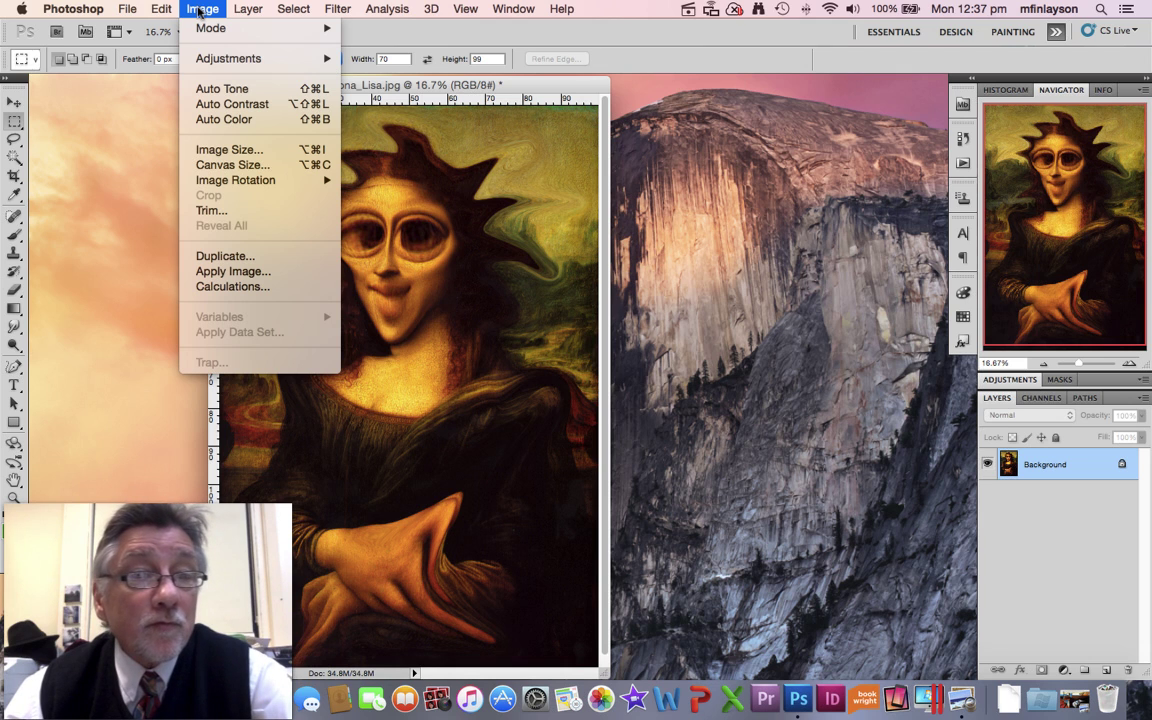
pyautogui.moveTo(280, 58)
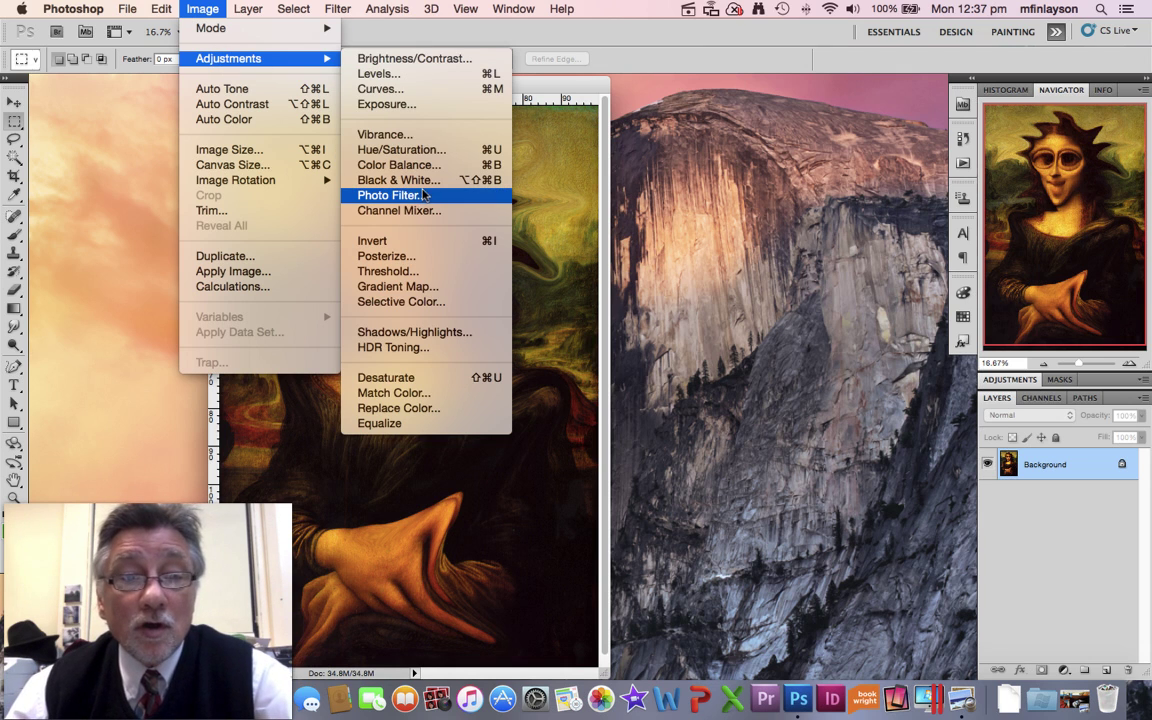
pyautogui.click(405, 256)
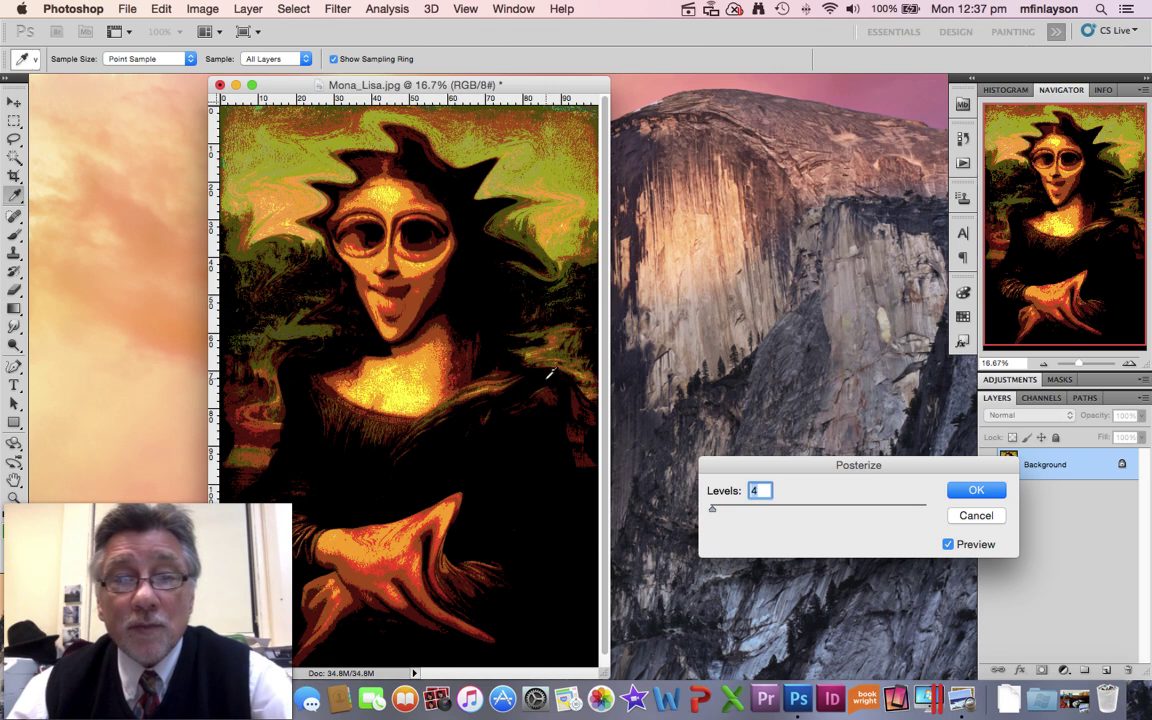
pyautogui.moveTo(714, 510)
pyautogui.mouseDown()
pyautogui.moveTo(764, 512)
pyautogui.moveTo(712, 513)
pyautogui.mouseUp()
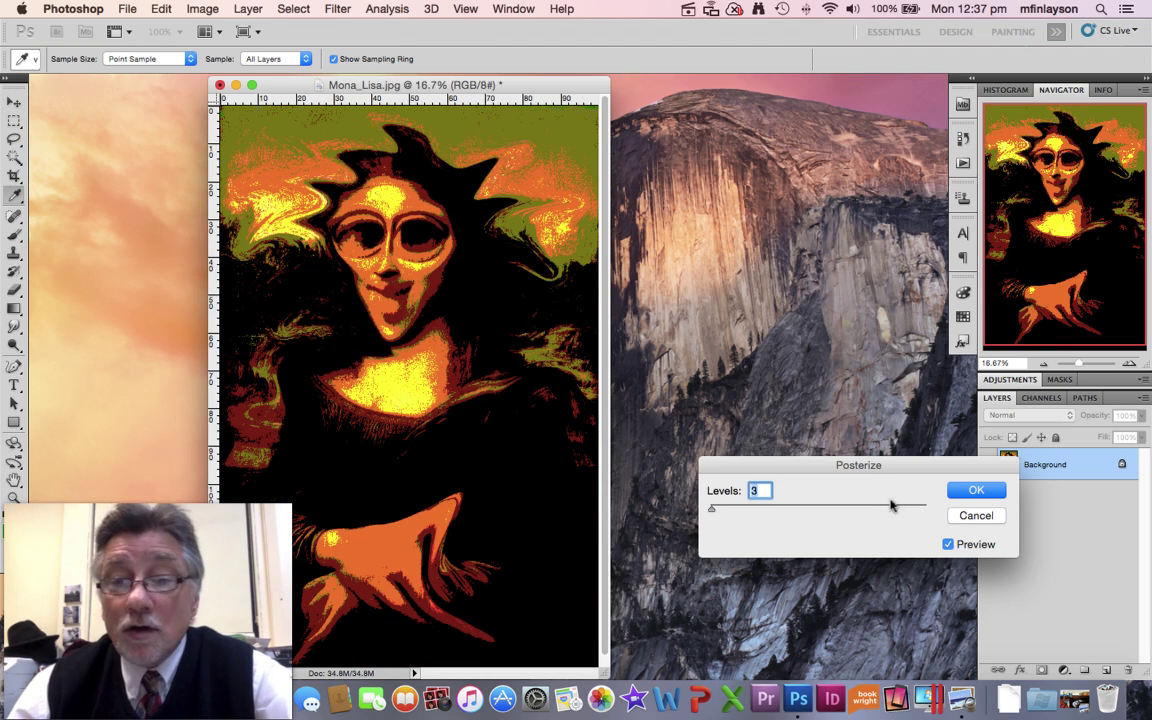
pyautogui.click(976, 516)
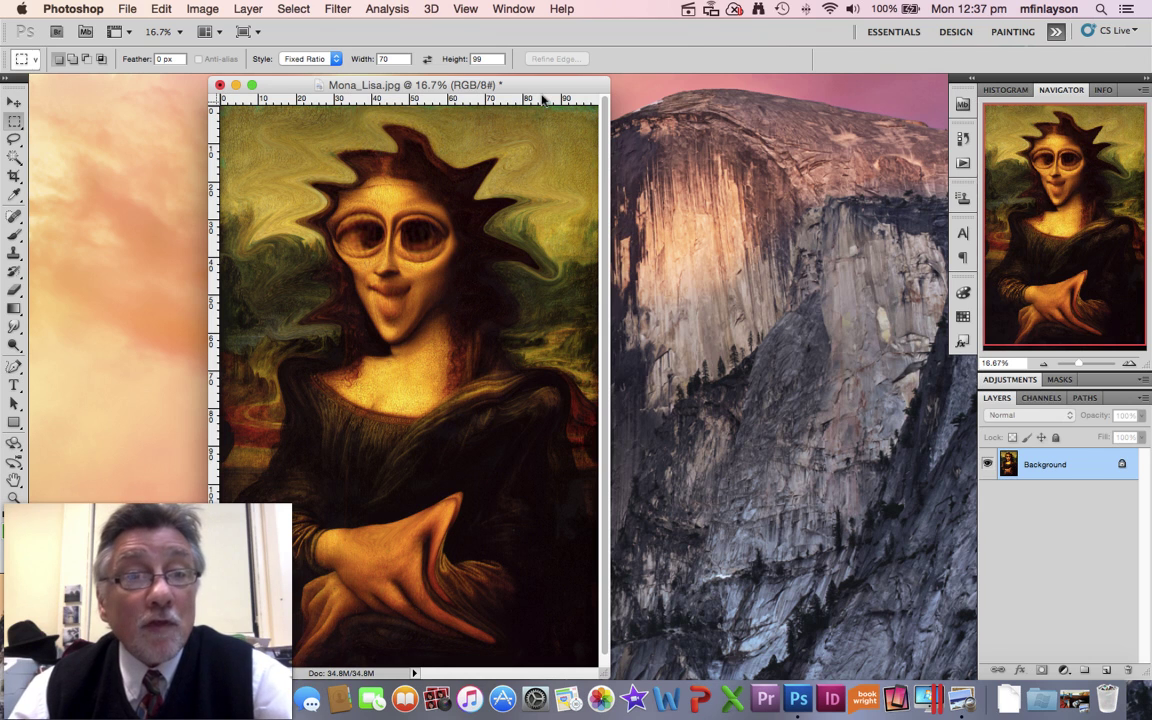
# - Save a copy of the image as Mona_Dali.jpg on the Desktop
pyautogui.click(124, 10)
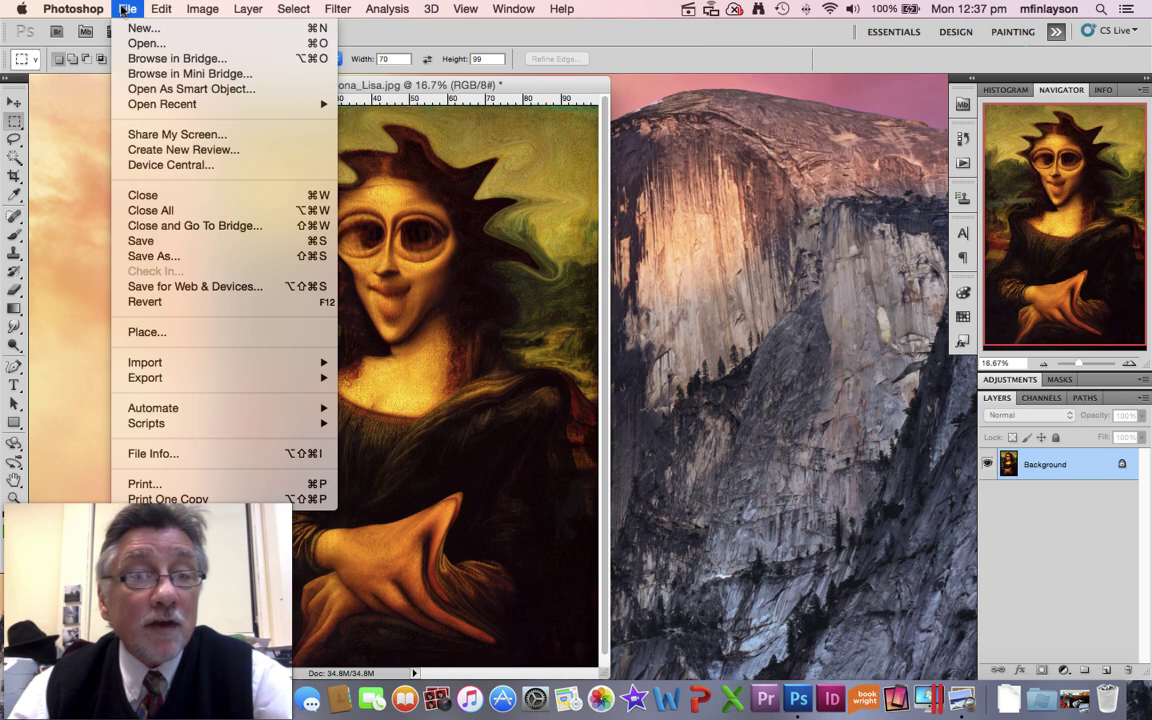
pyautogui.click(176, 262)
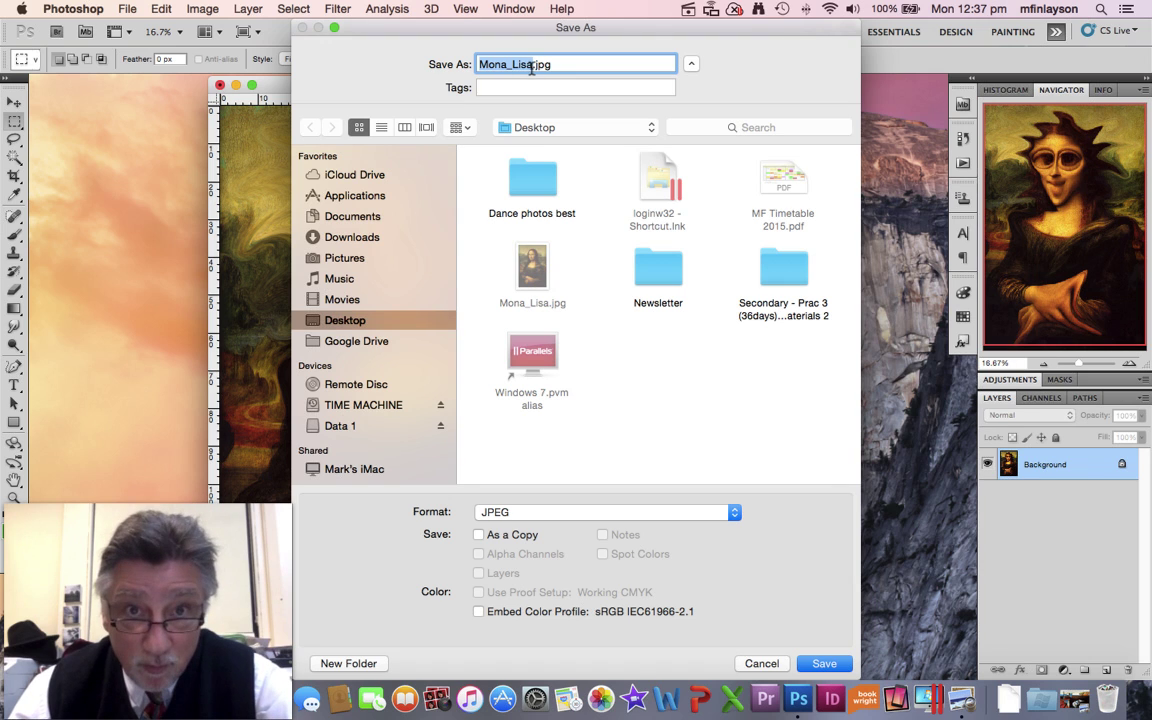
pyautogui.click(536, 64)
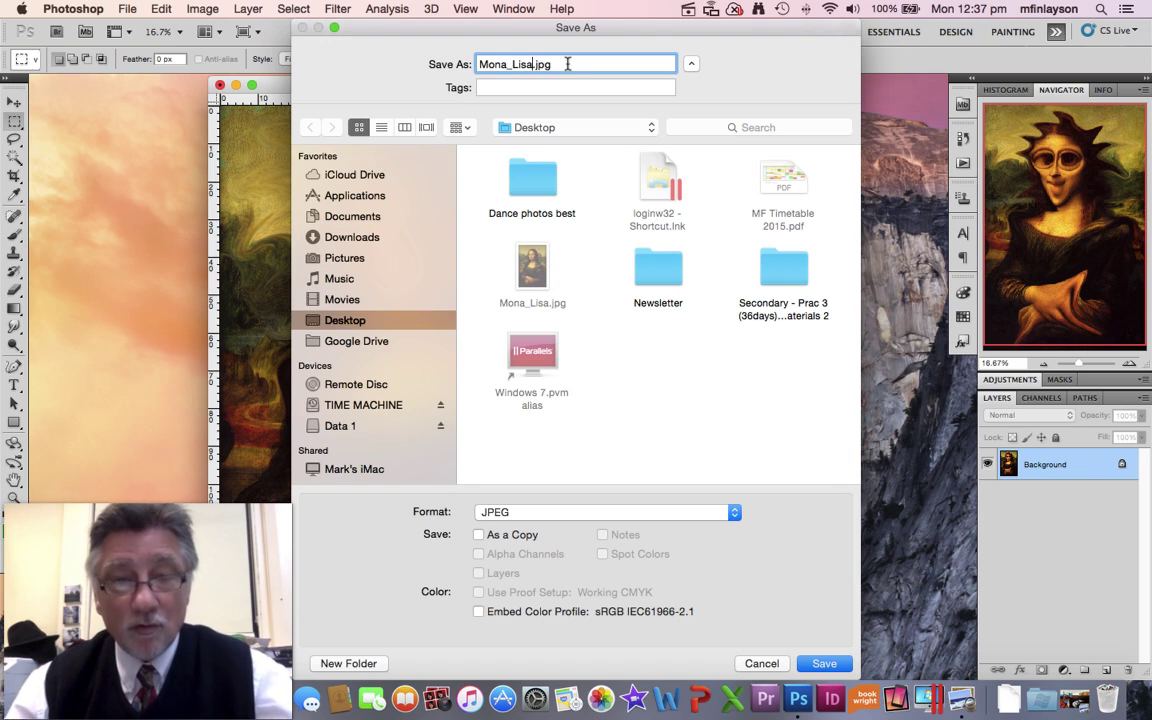
pyautogui.moveTo(551, 64); pyautogui.dragTo(512, 64)
pyautogui.press('BackSpace')
pyautogui.write('Dali')
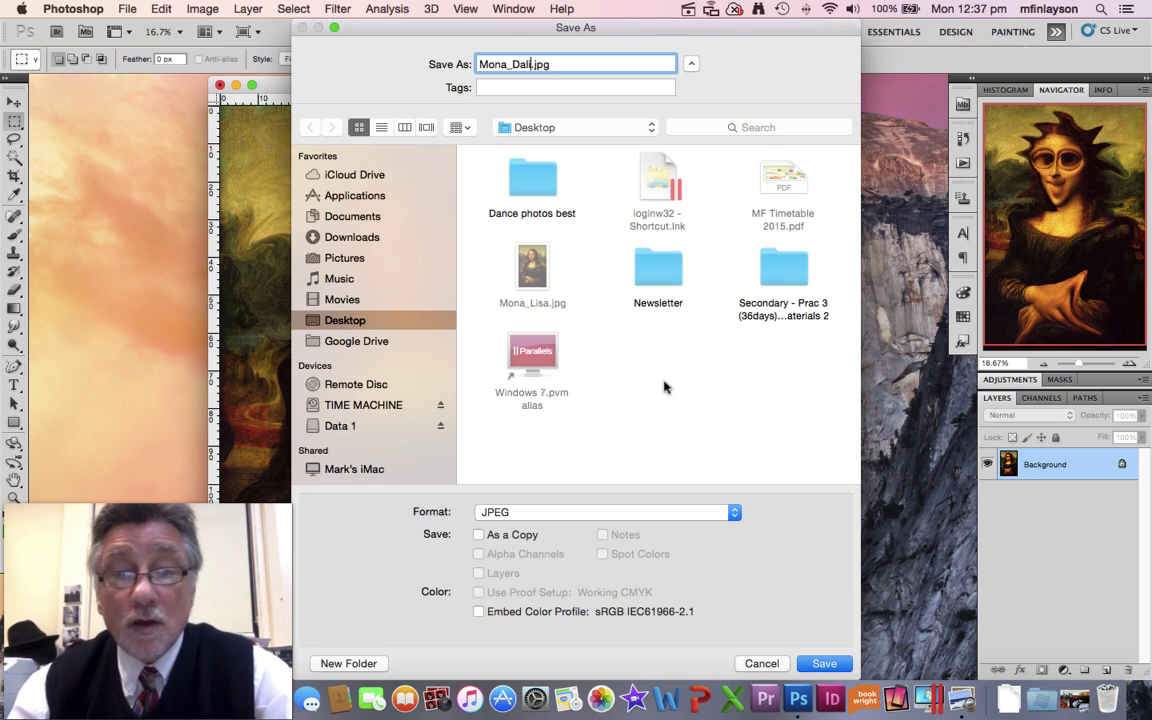
pyautogui.click(833, 665)
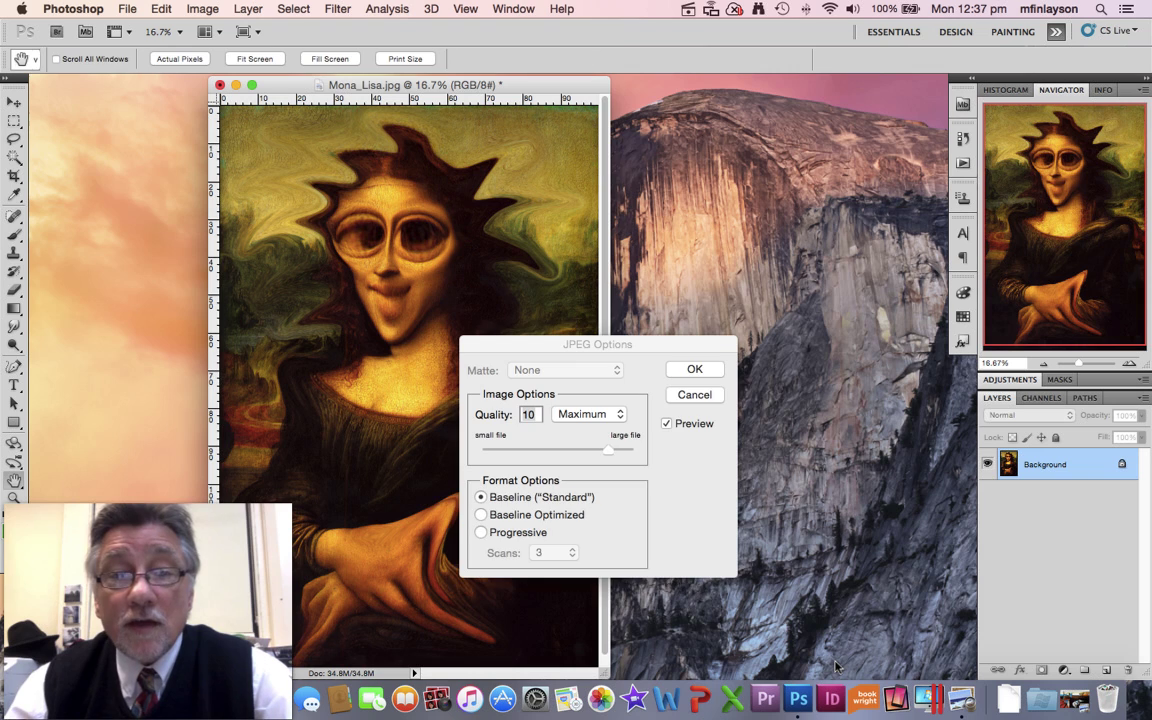
# - Set JPEG quality to 12, close the image and hide Photoshop
pyautogui.moveTo(615, 452); pyautogui.dragTo(636, 452)
pyautogui.click(695, 370)
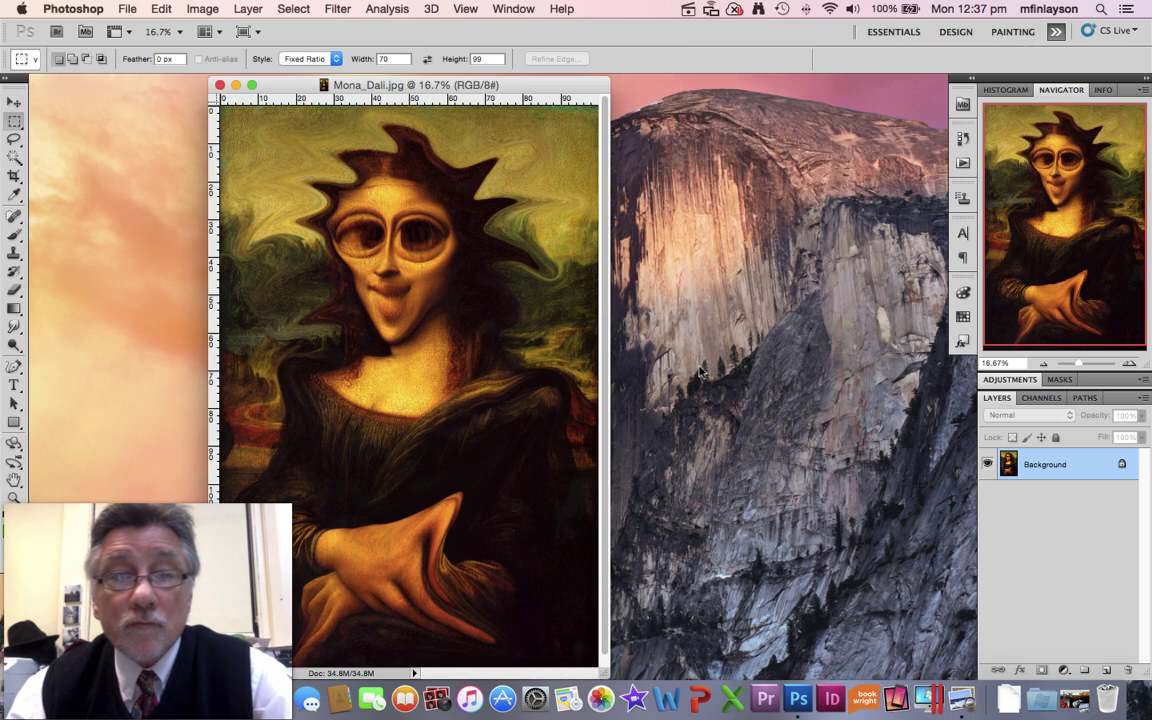
pyautogui.click(220, 86)
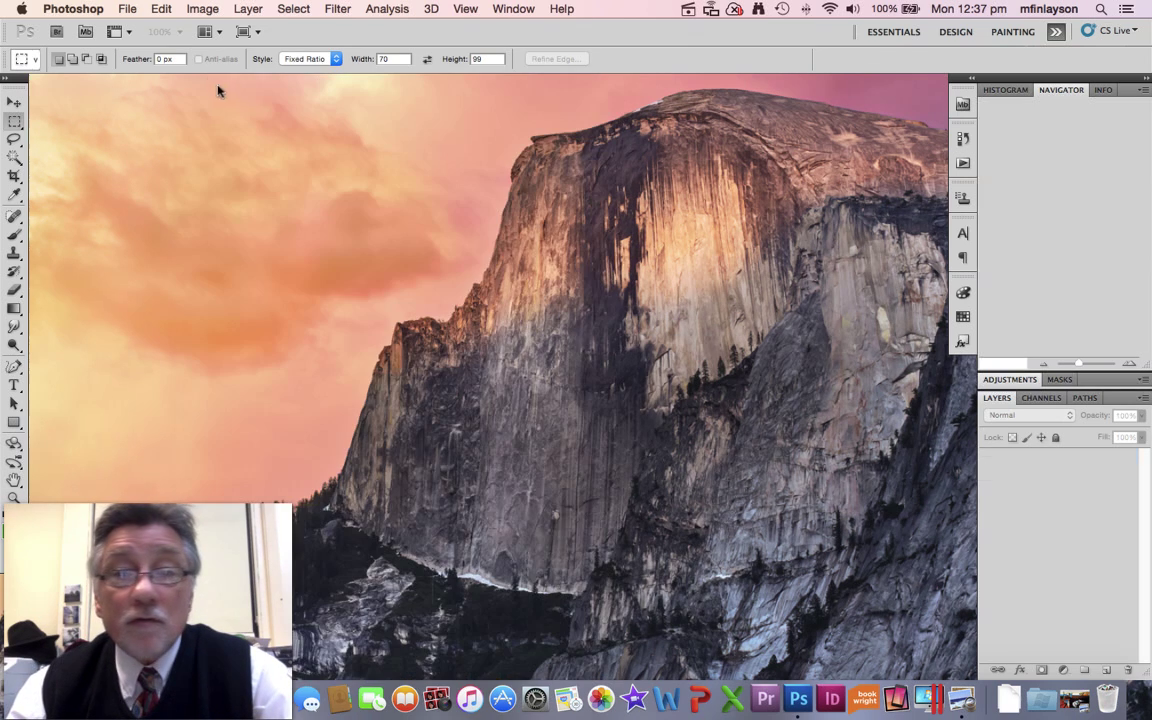
pyautogui.press('super+h')
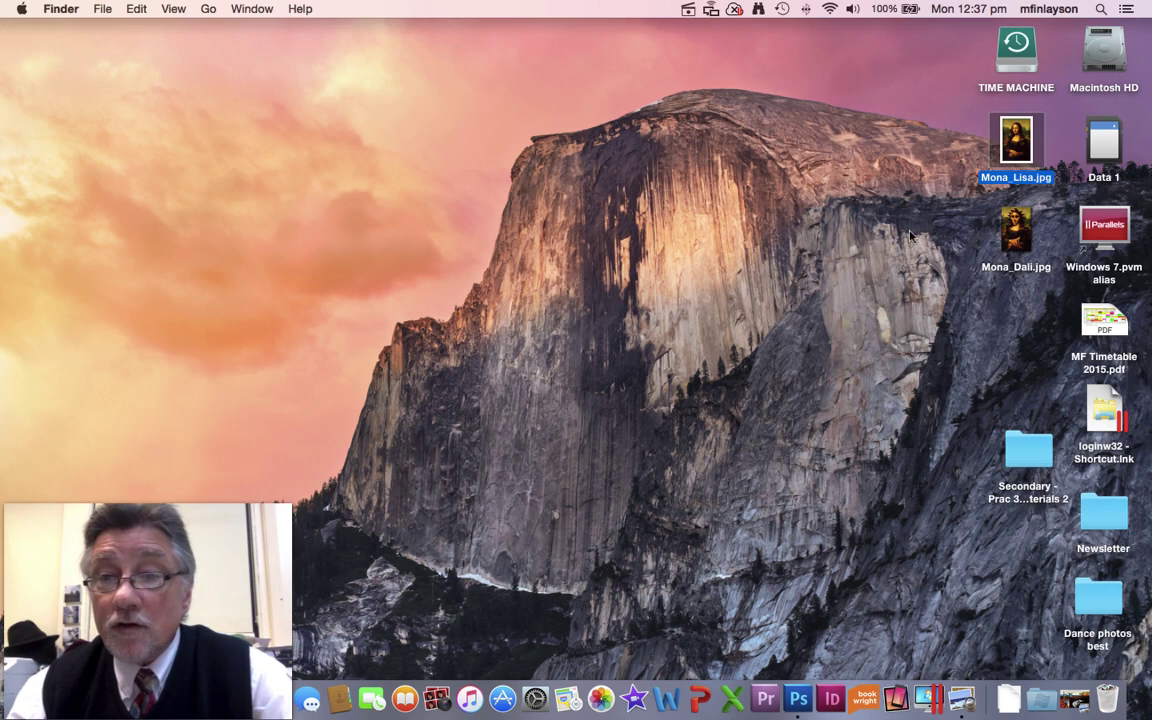